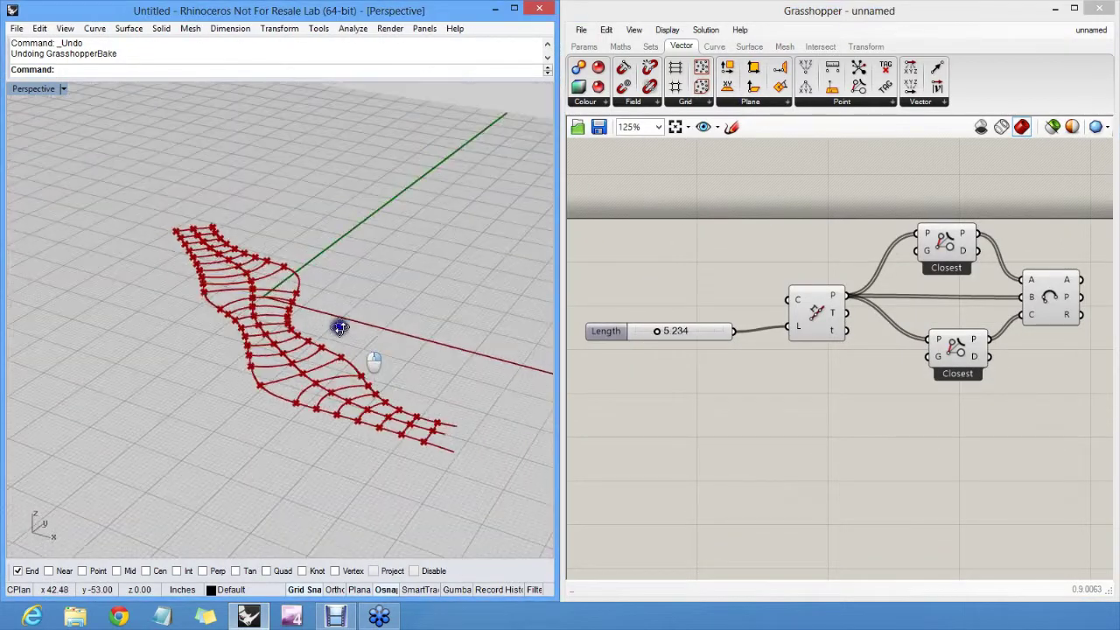
Raise the middle curve vertically above the two outer curves so the arcs between them arch upward
click(330, 389)
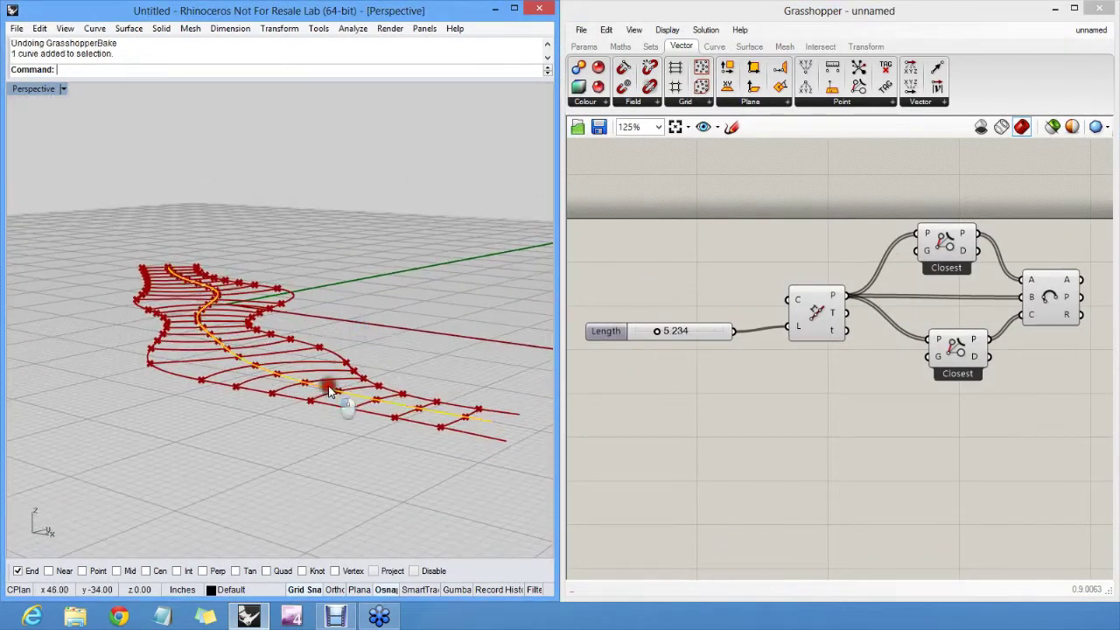
drag(330, 392, 365, 303)
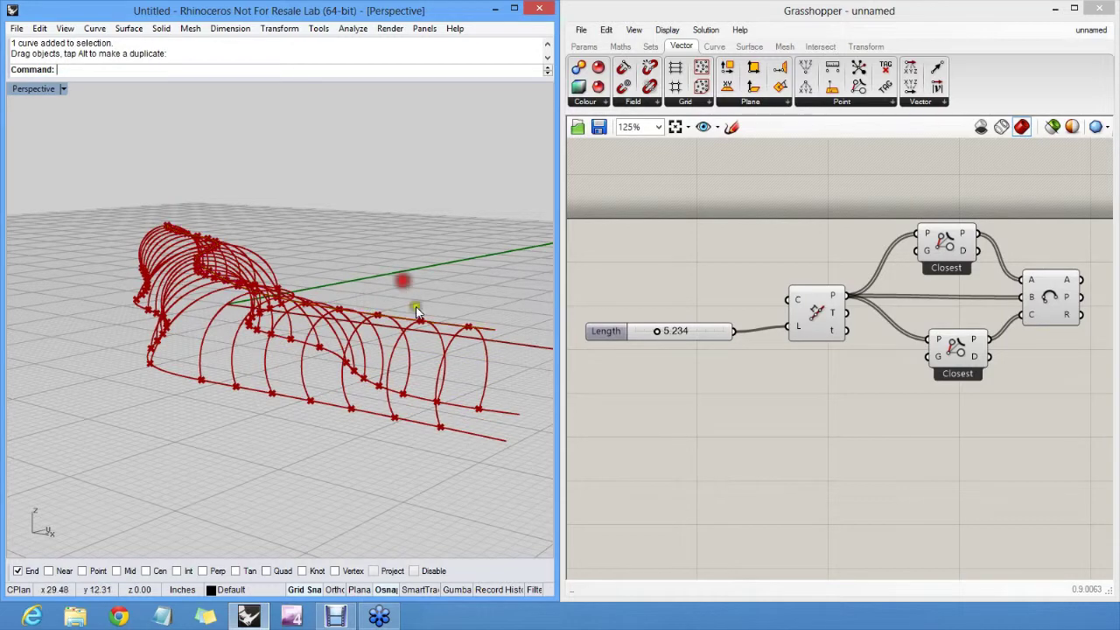
right_drag(414, 312, 438, 350)
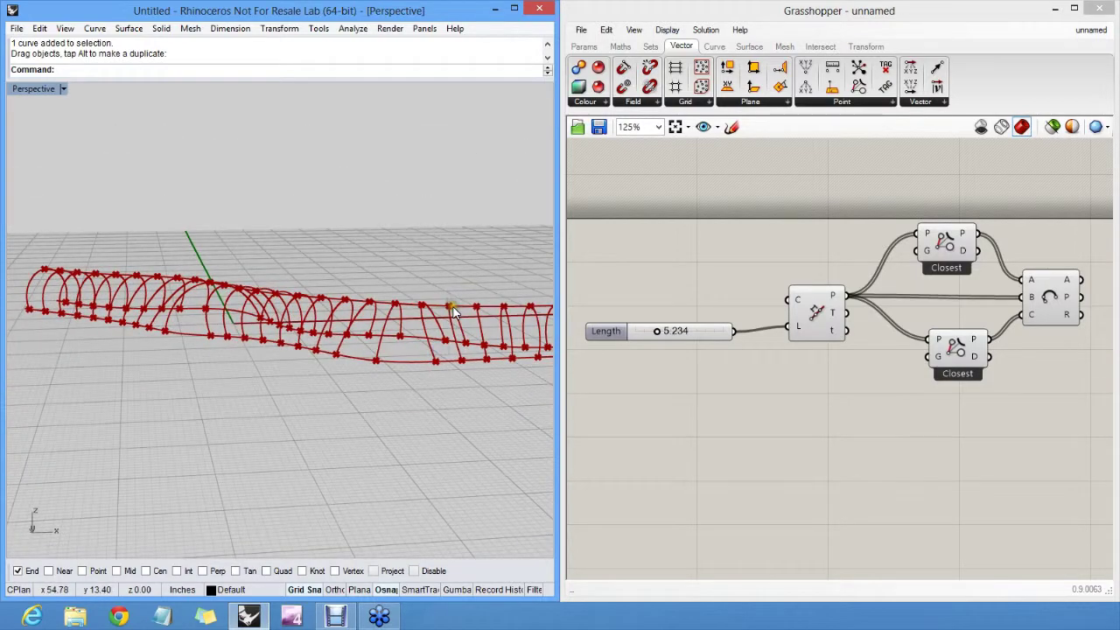
Turn on the raised middle curve's control points and lift two of them to make the arched structure taller there
click(453, 316)
key(F10)
click(421, 311)
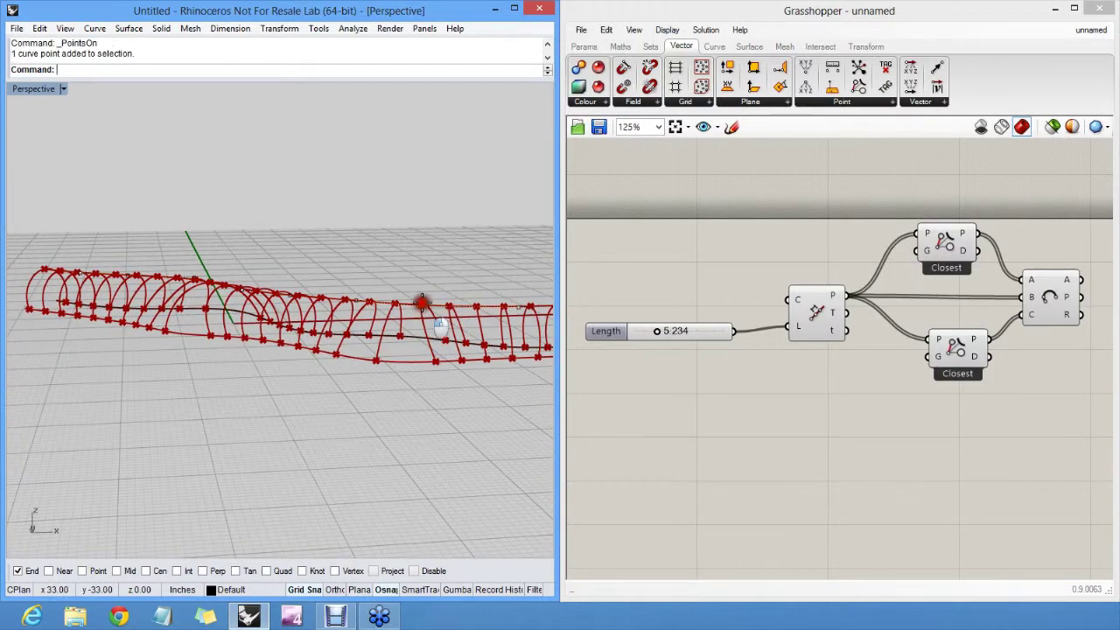
drag(430, 320, 429, 243)
right_drag(429, 242, 313, 352)
drag(314, 352, 316, 276)
right_drag(389, 390, 356, 421)
scroll(420, 379, down, 6)
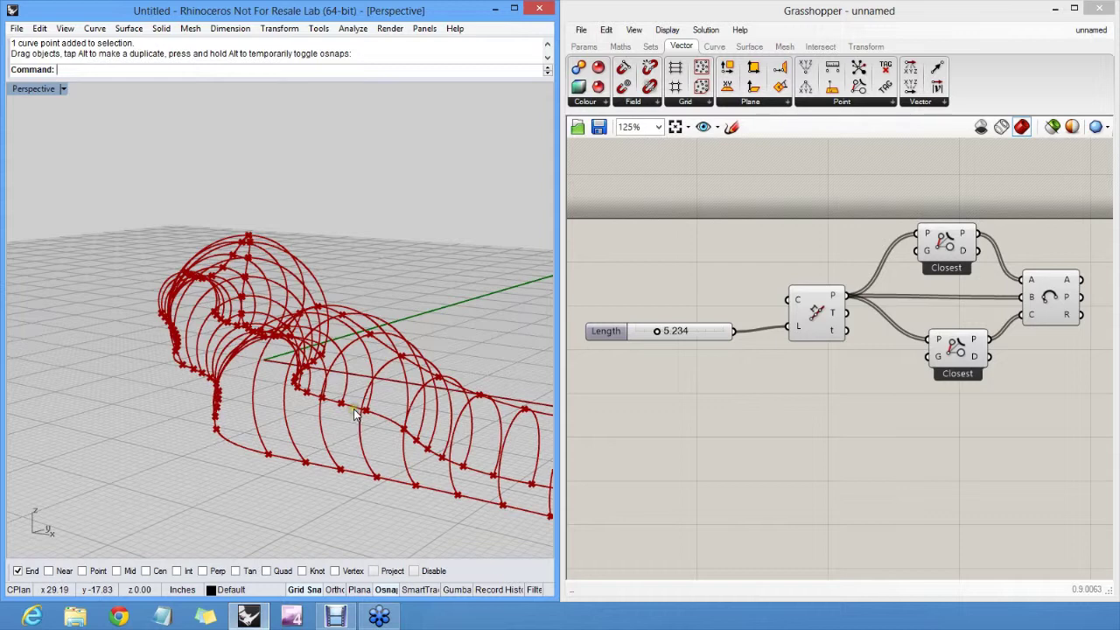
ctrl+right_drag(353, 392, 377, 411)
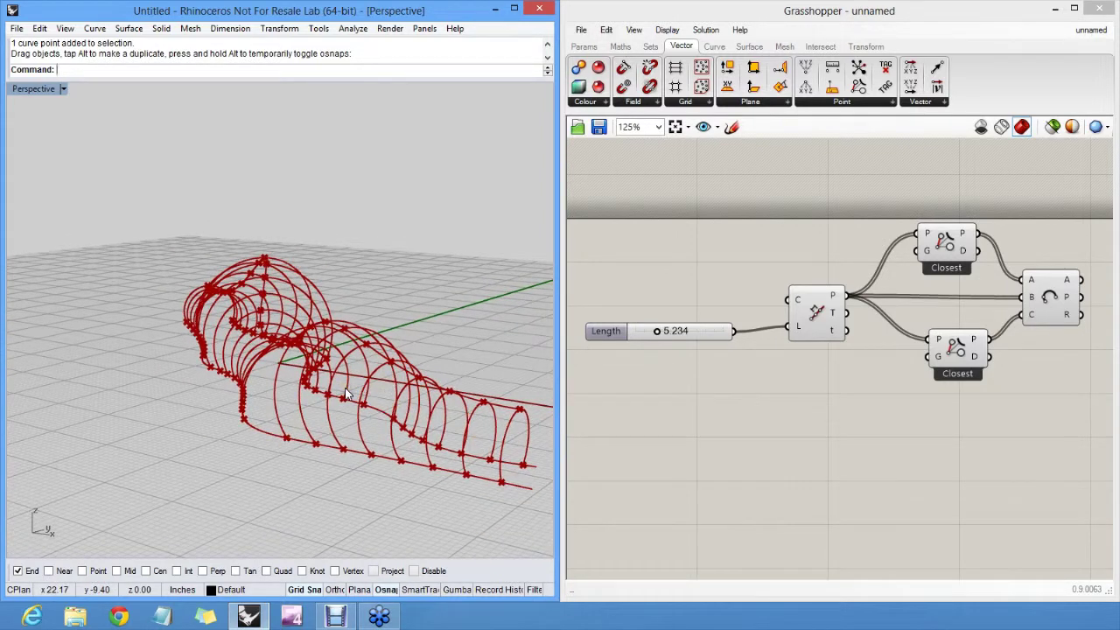
click(345, 398)
click(346, 403)
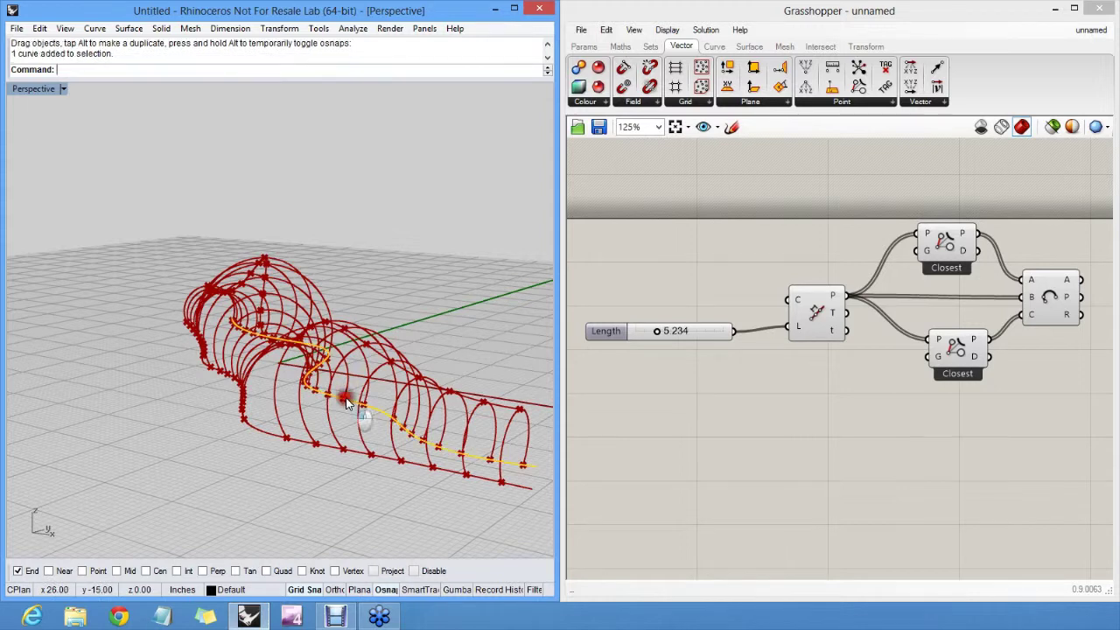
click(346, 416)
key(Return)
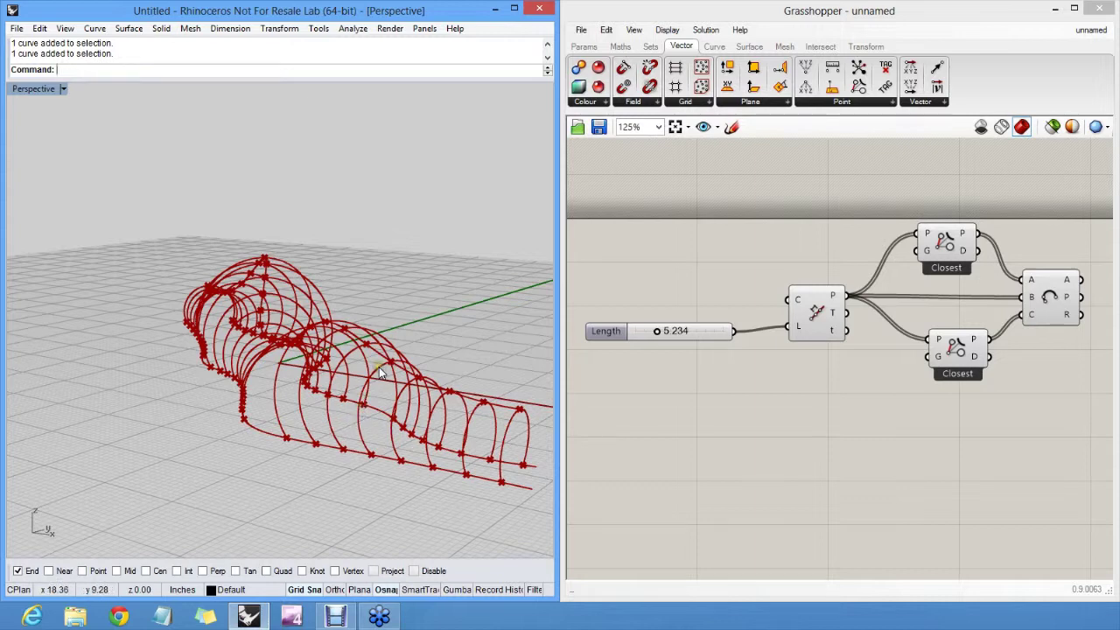
mouse_move(378, 363)
shift+right_down()
mouse_move(380, 329)
mouse_move(416, 346)
mouse_move(416, 330)
shift+right_up()
click(413, 313)
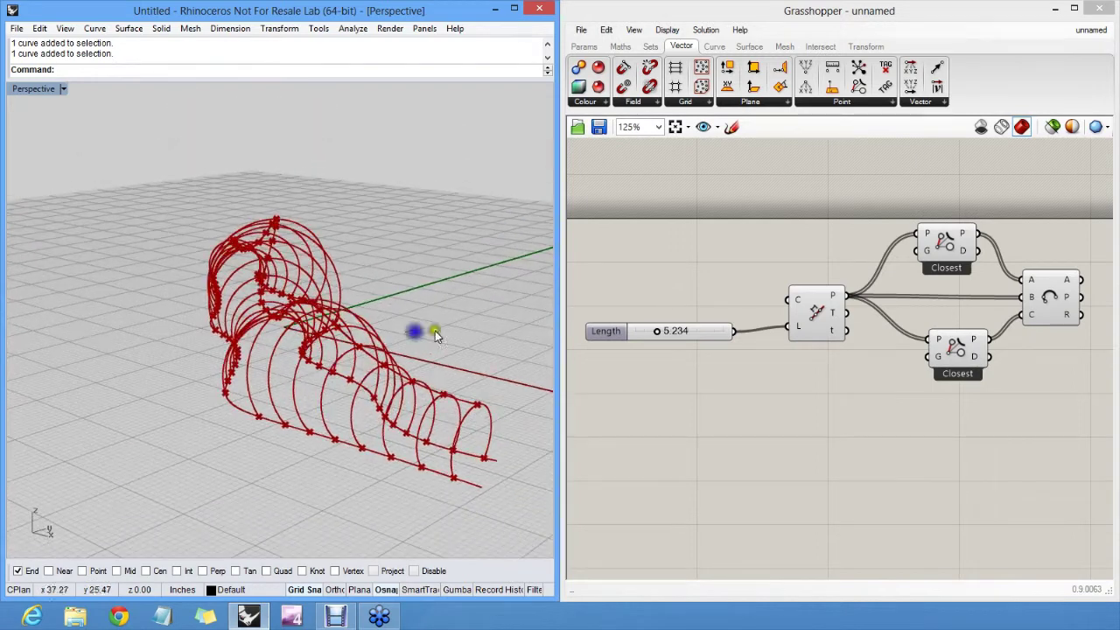
Delete the whole existing Grasshopper definition from the canvas
click(849, 361)
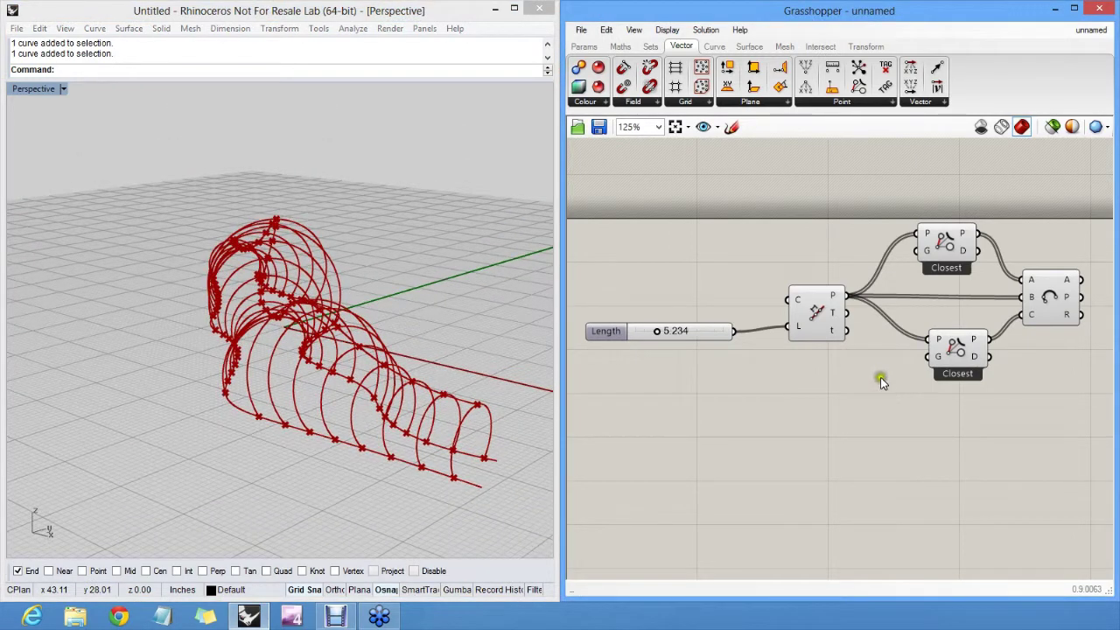
click(880, 378)
drag(1073, 442, 672, 220)
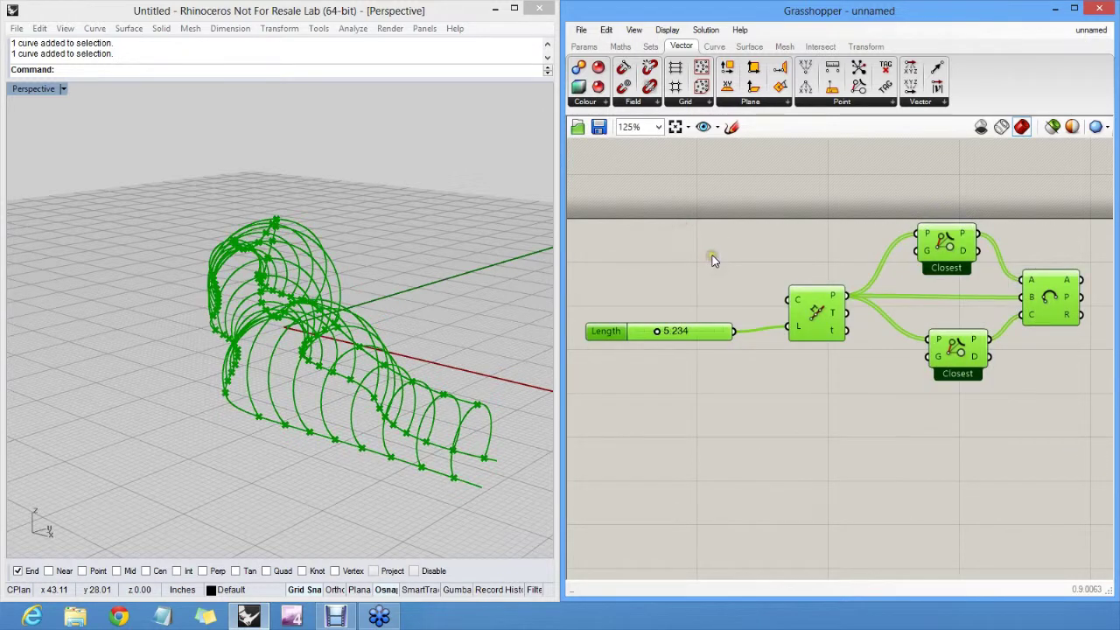
key(Delete)
right_drag(692, 280, 677, 218)
Delete the raised middle curve in Rhino, keeping only the two outer curves
right_drag(453, 293, 400, 290)
click(358, 292)
key(Delete)
right_drag(367, 337, 370, 318)
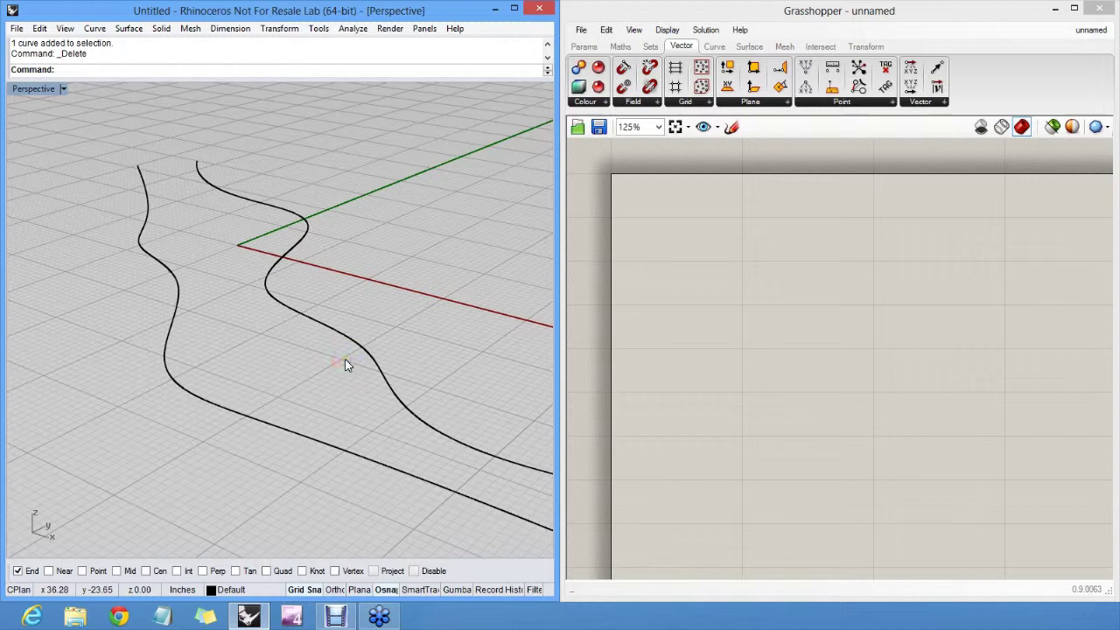
mouse_move(365, 343)
mouse_down()
mouse_move(355, 351)
mouse_move(366, 351)
mouse_up()
click(249, 416)
drag(359, 345, 355, 267)
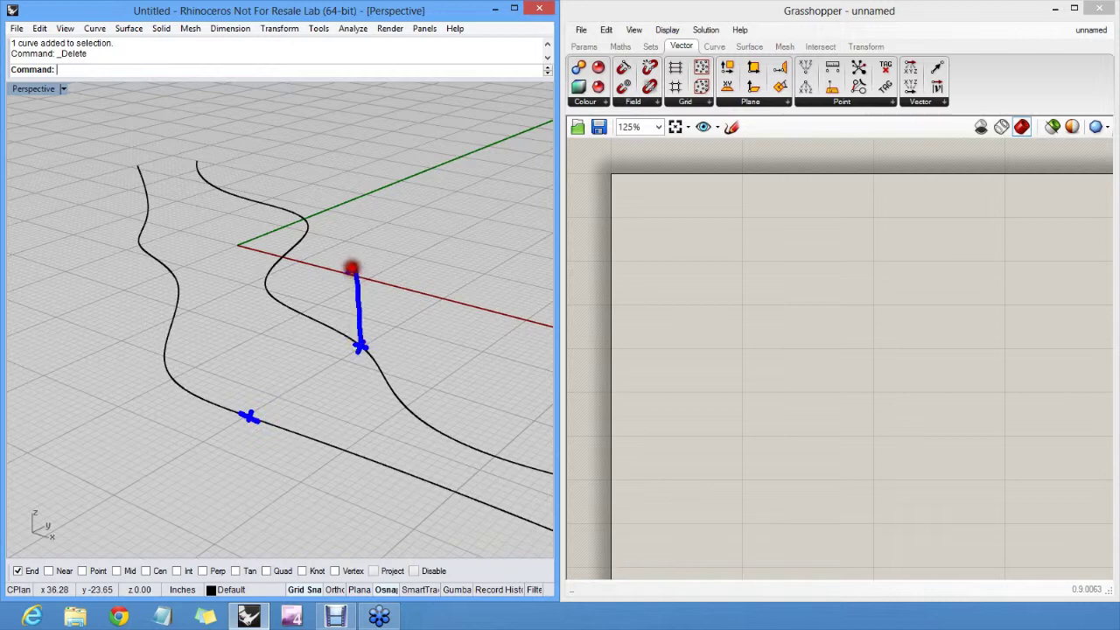
mouse_move(250, 416)
mouse_down()
mouse_move(237, 333)
mouse_move(249, 332)
mouse_up()
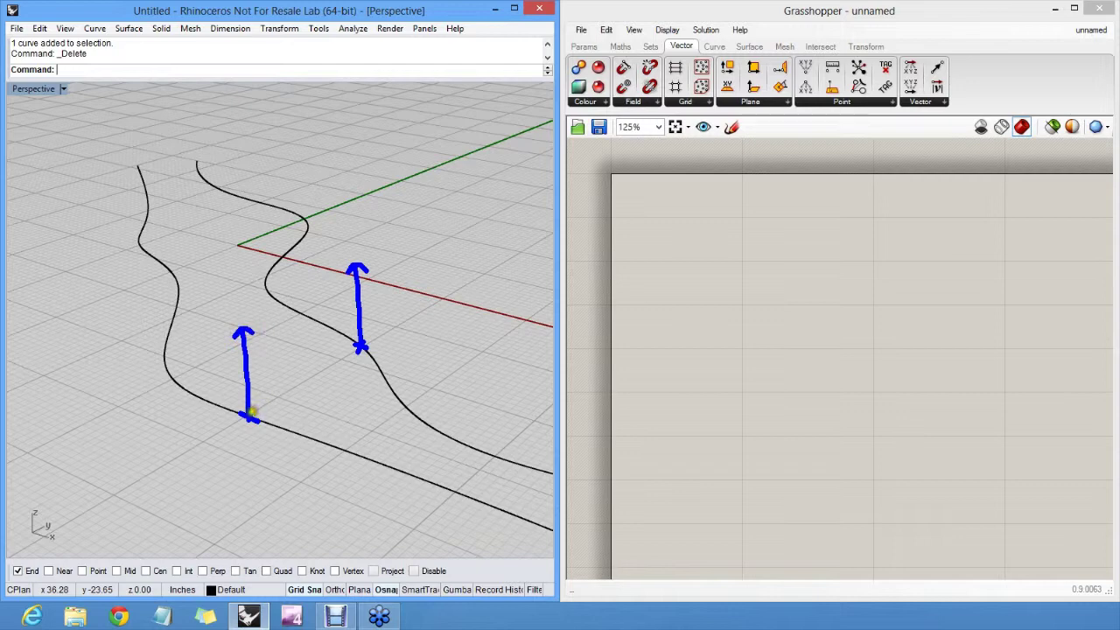
mouse_move(250, 413)
mouse_down()
mouse_move(247, 348)
mouse_move(289, 298)
mouse_move(338, 305)
mouse_move(359, 343)
mouse_up()
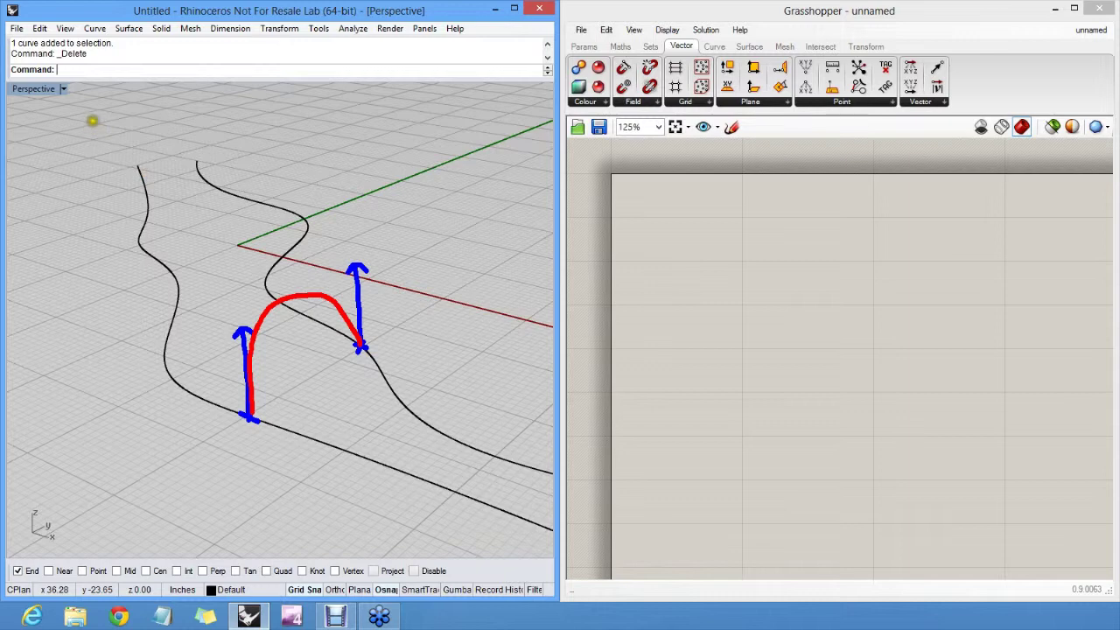
mouse_move(95, 121)
mouse_down()
mouse_move(88, 132)
mouse_move(98, 131)
mouse_up()
drag(224, 234, 217, 243)
drag(215, 236, 229, 242)
drag(92, 126, 171, 100)
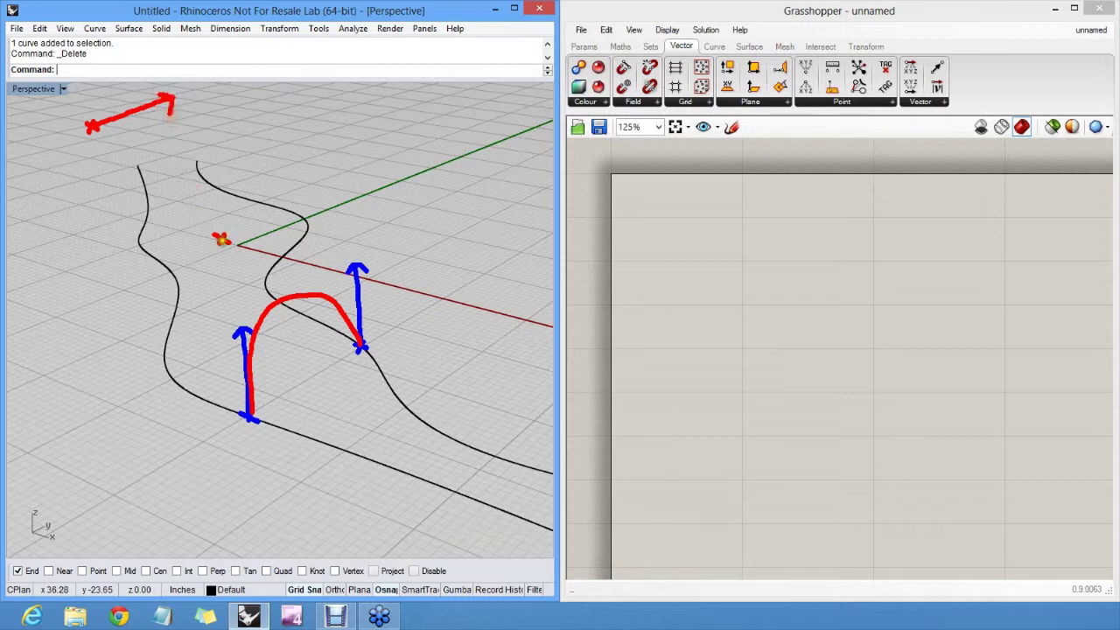
mouse_move(221, 238)
mouse_down()
mouse_move(254, 142)
mouse_move(264, 146)
mouse_up()
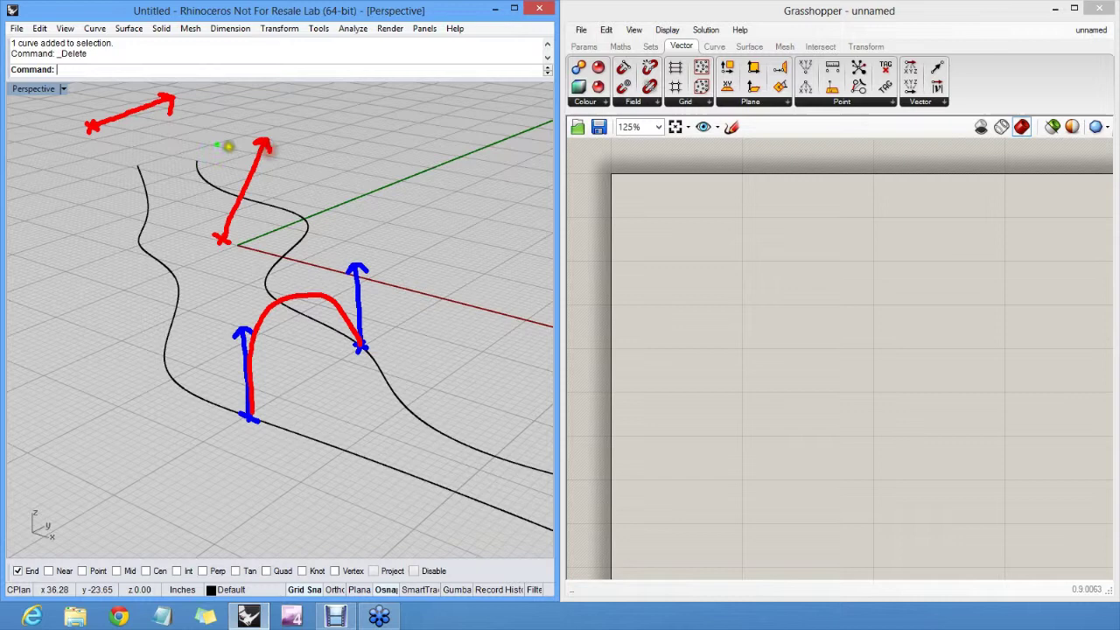
mouse_move(96, 127)
mouse_down()
mouse_move(138, 115)
mouse_move(173, 139)
mouse_move(164, 185)
mouse_move(180, 242)
mouse_move(221, 243)
mouse_up()
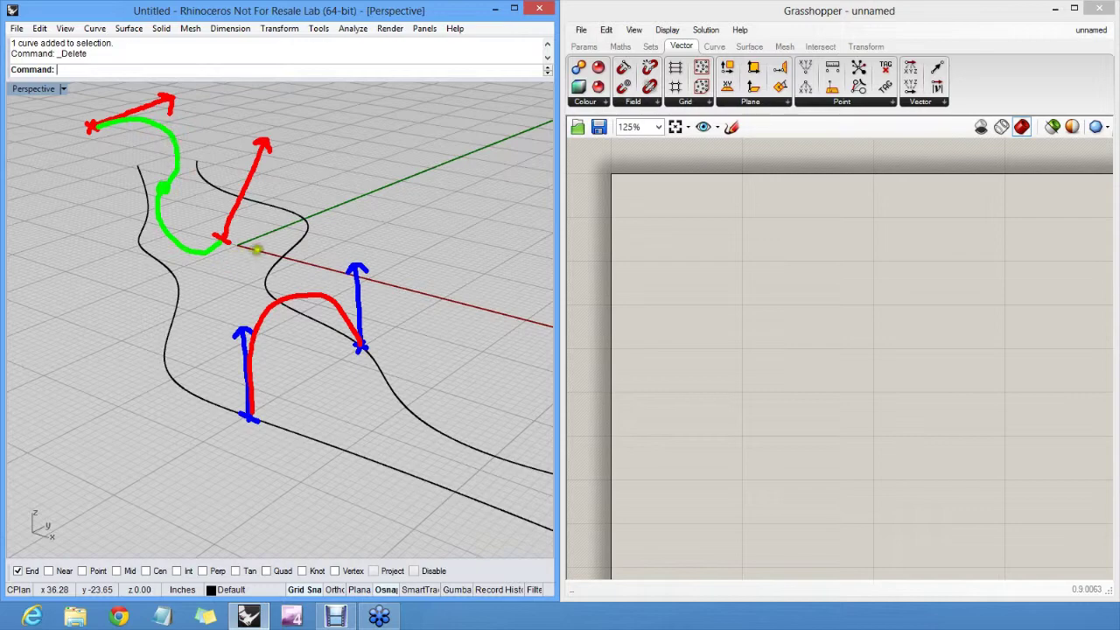
key(Escape)
Add a Divide Curve component in Grasshopper and reference the curve nearer the origin as its curve input
mouse_move(370, 335)
right_down()
mouse_move(365, 313)
mouse_move(322, 322)
right_up()
scroll(365, 314, down, 3)
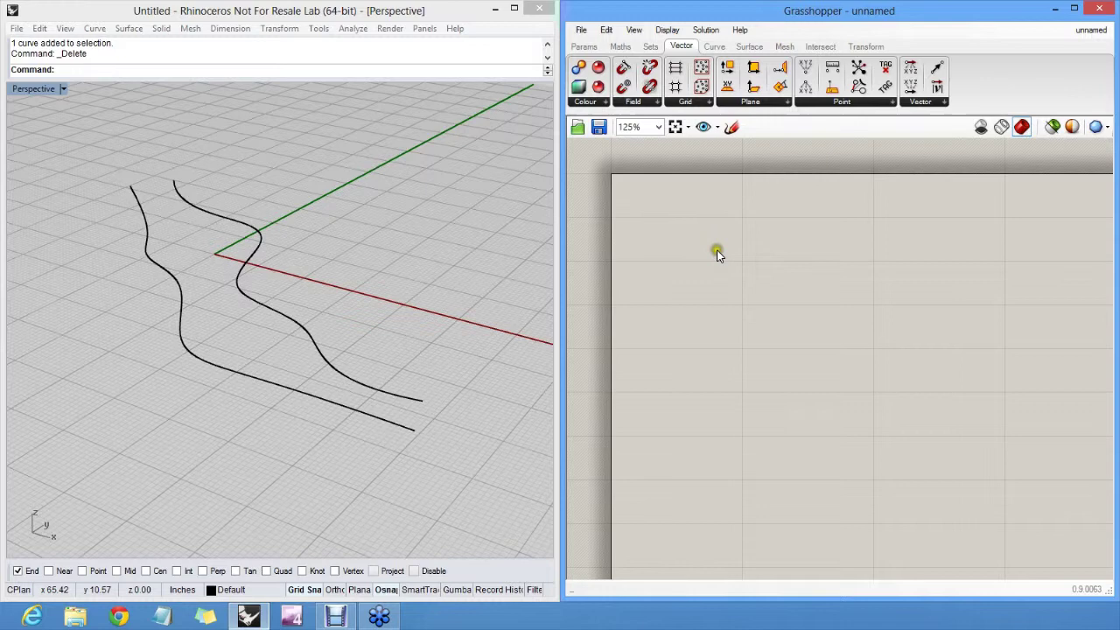
double_click(718, 245)
text(divide)
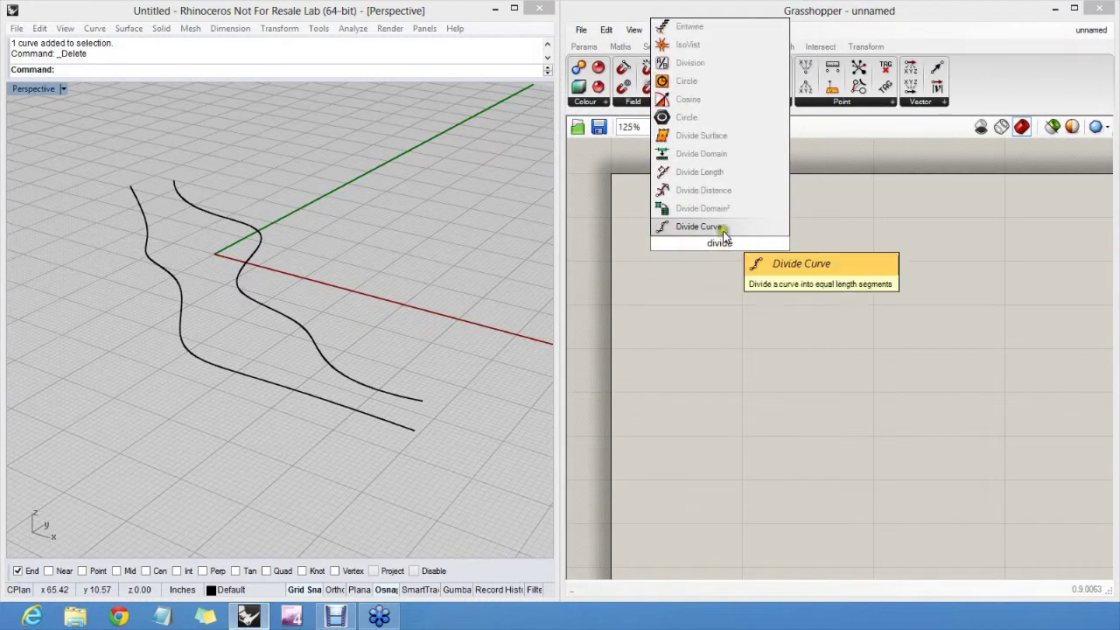
click(702, 225)
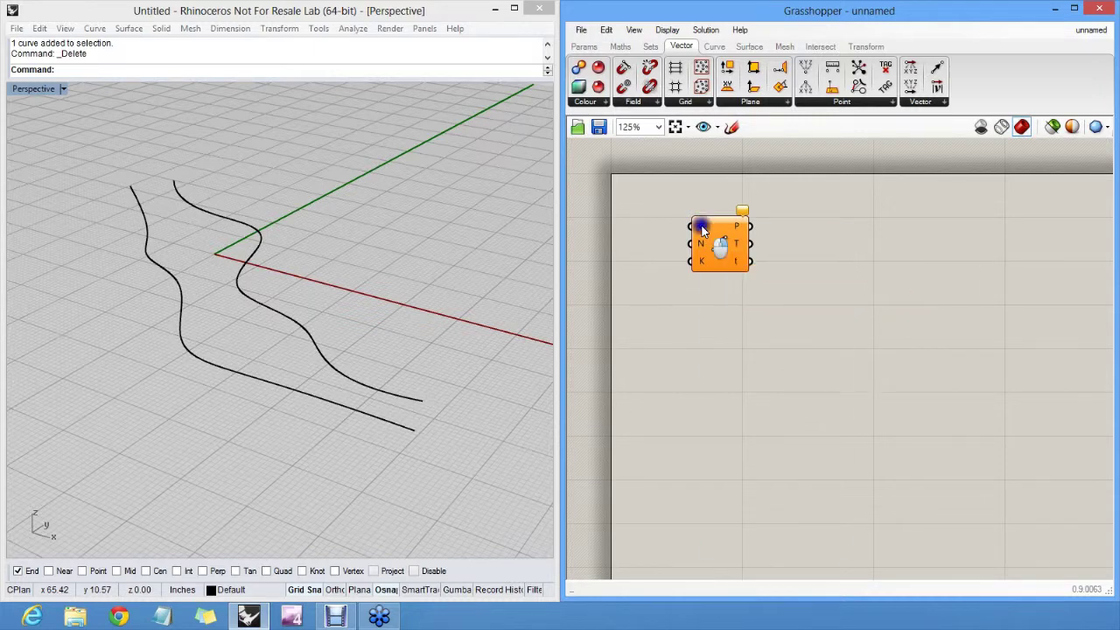
right_click(701, 226)
click(750, 429)
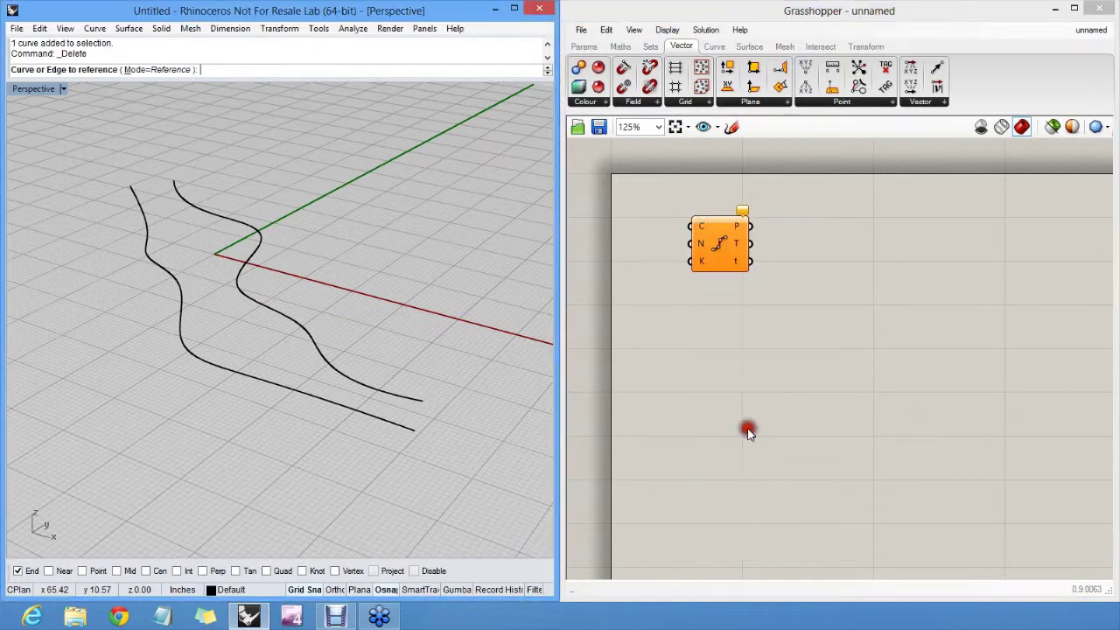
click(284, 318)
Duplicate the Divide Curve component below the first and reference the curve farther from the origin in the lower one
drag(718, 246, 837, 355)
click(831, 324)
click(836, 247)
right_click(818, 342)
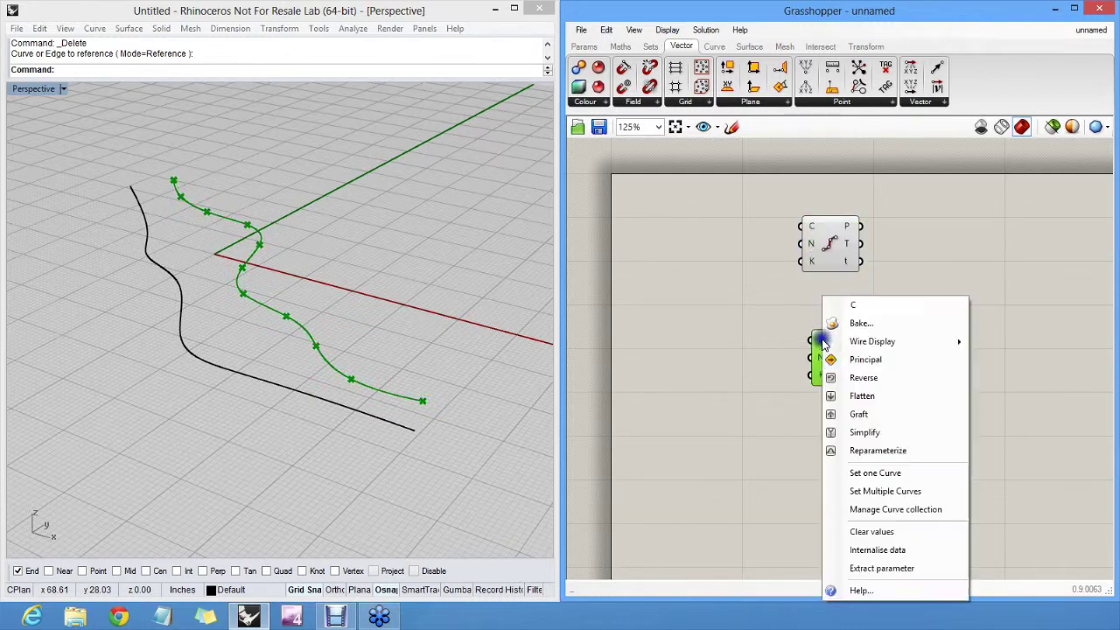
click(868, 472)
click(338, 407)
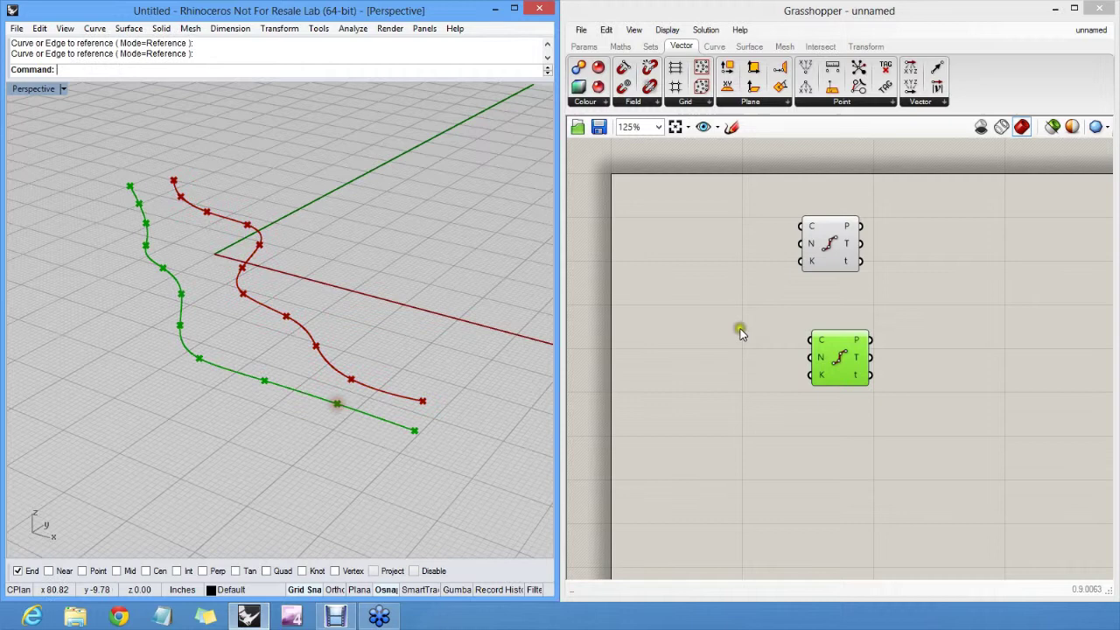
Add a number slider defined as 1<10<50 and wire it to the N input of both Divide Curve components
double_click(673, 310)
text(1<10)
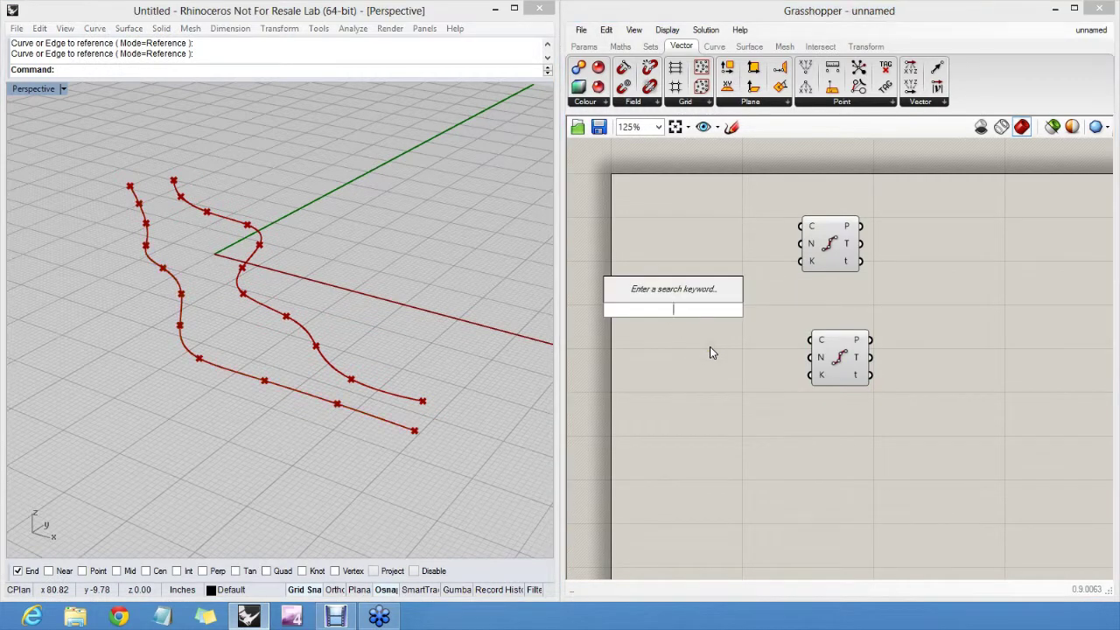
text(<50)
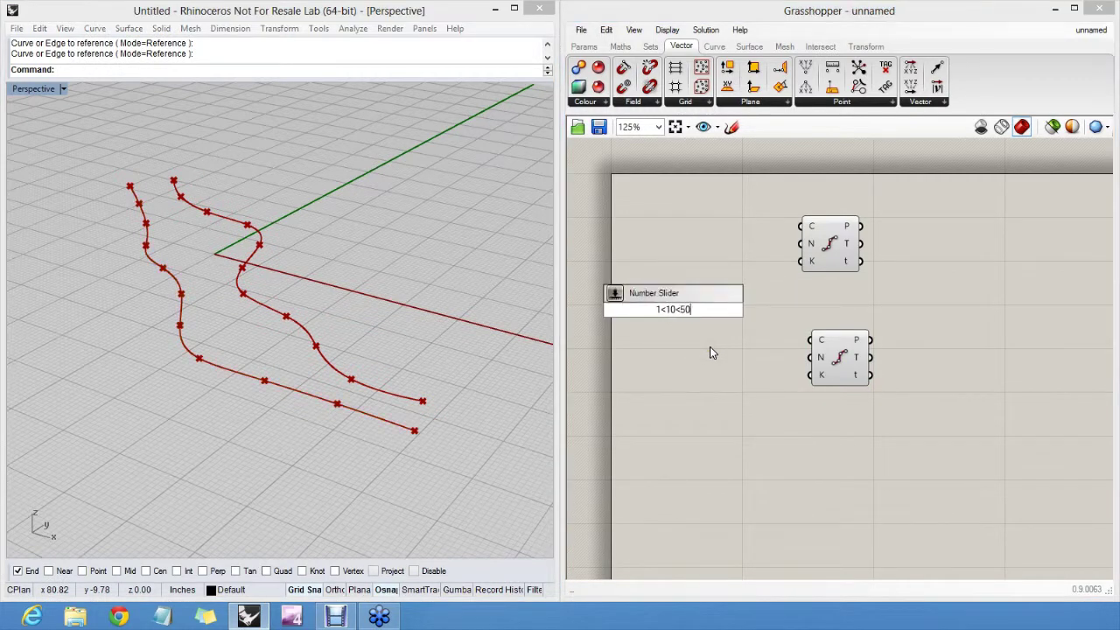
key(Return)
drag(740, 306, 809, 358)
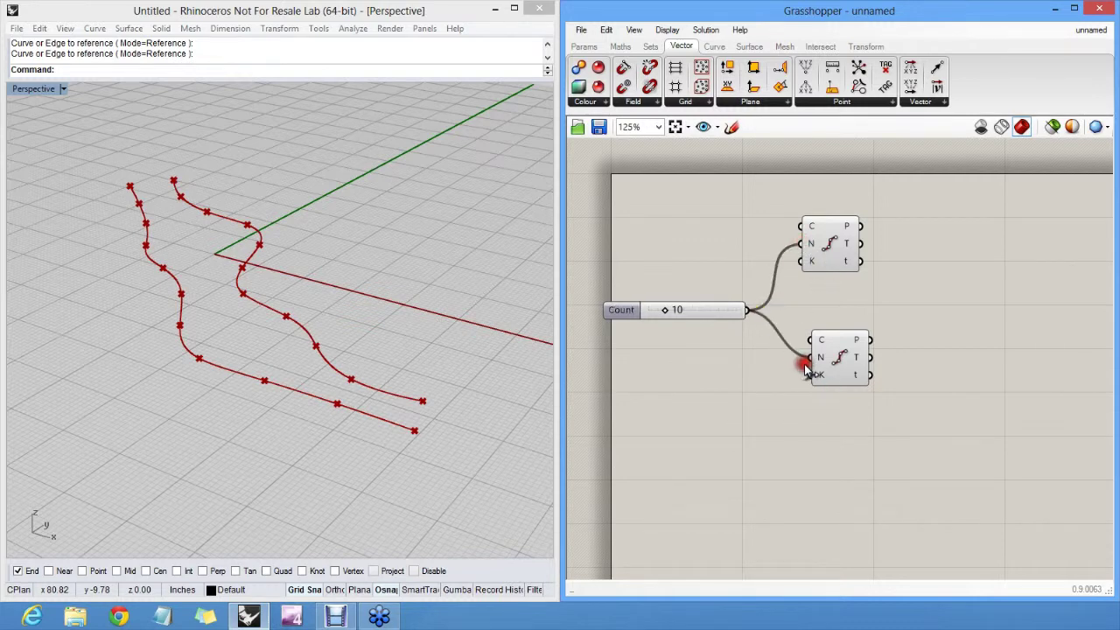
Set the Count slider to 28 and move the two Divide Curve components closer to it
drag(667, 311, 700, 318)
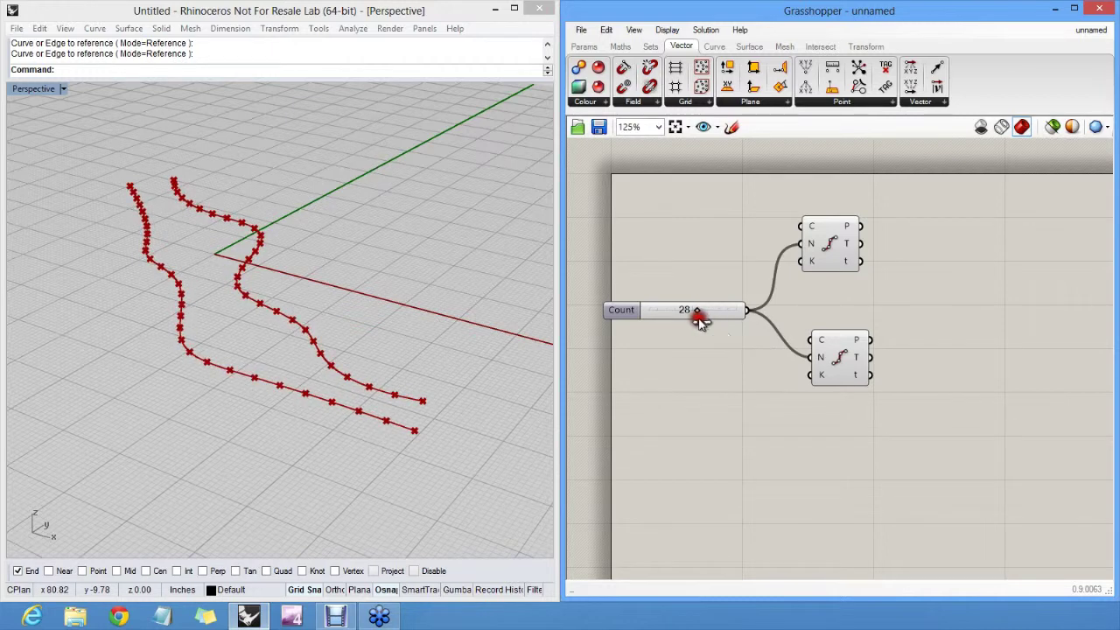
drag(853, 350, 837, 353)
drag(842, 246, 831, 256)
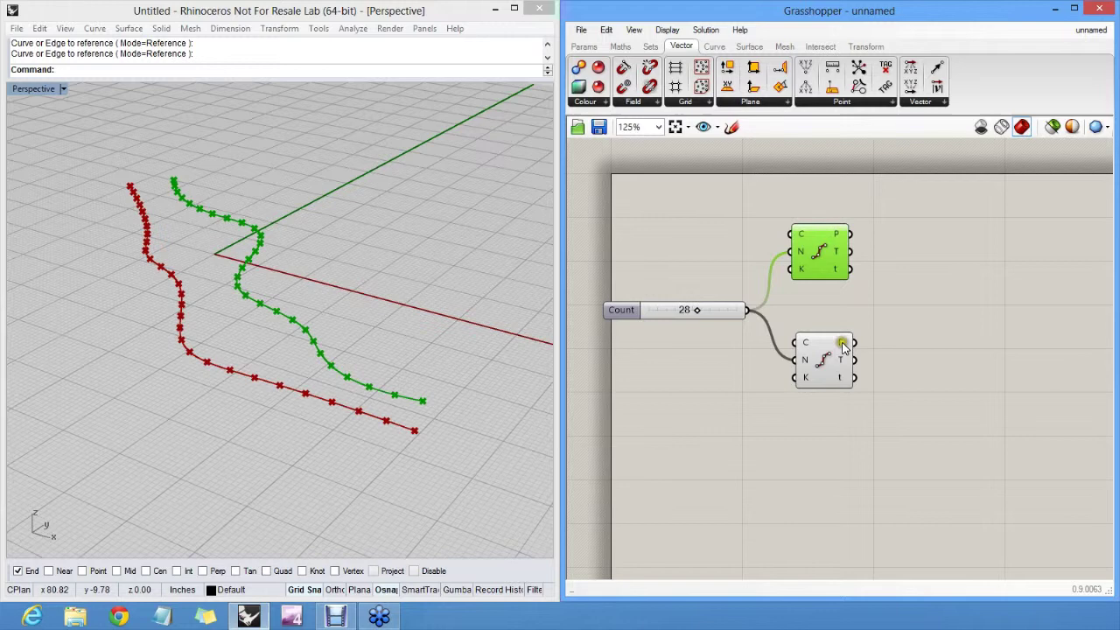
mouse_move(843, 347)
click(875, 306)
right_drag(881, 302, 860, 297)
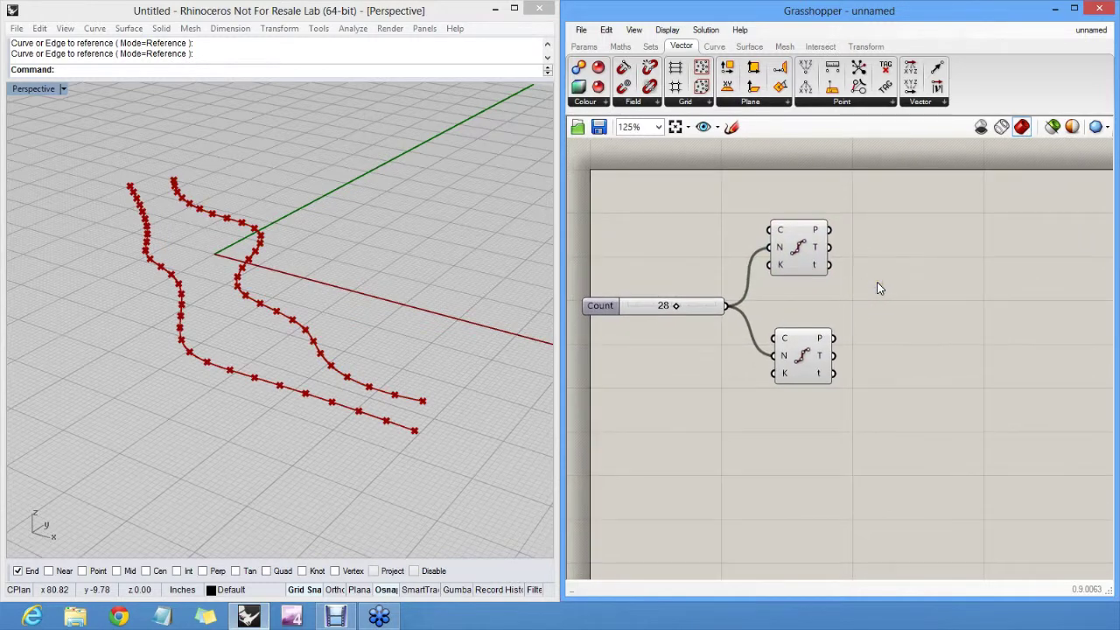
Place a BiArc component on the canvas beside the two Divide Curve components
click(714, 45)
click(796, 98)
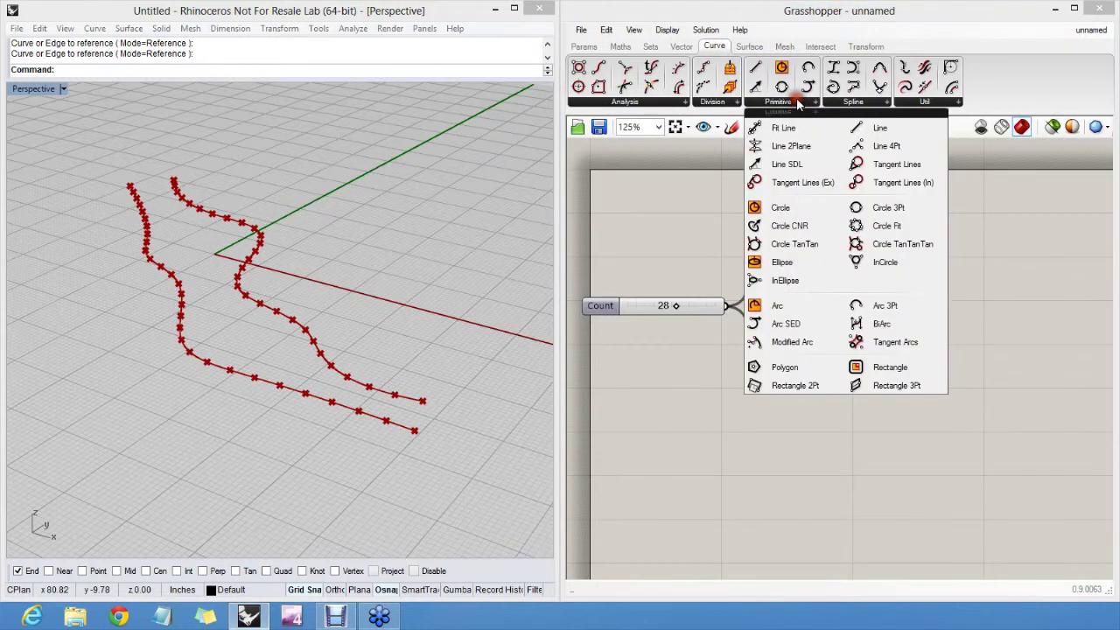
click(910, 325)
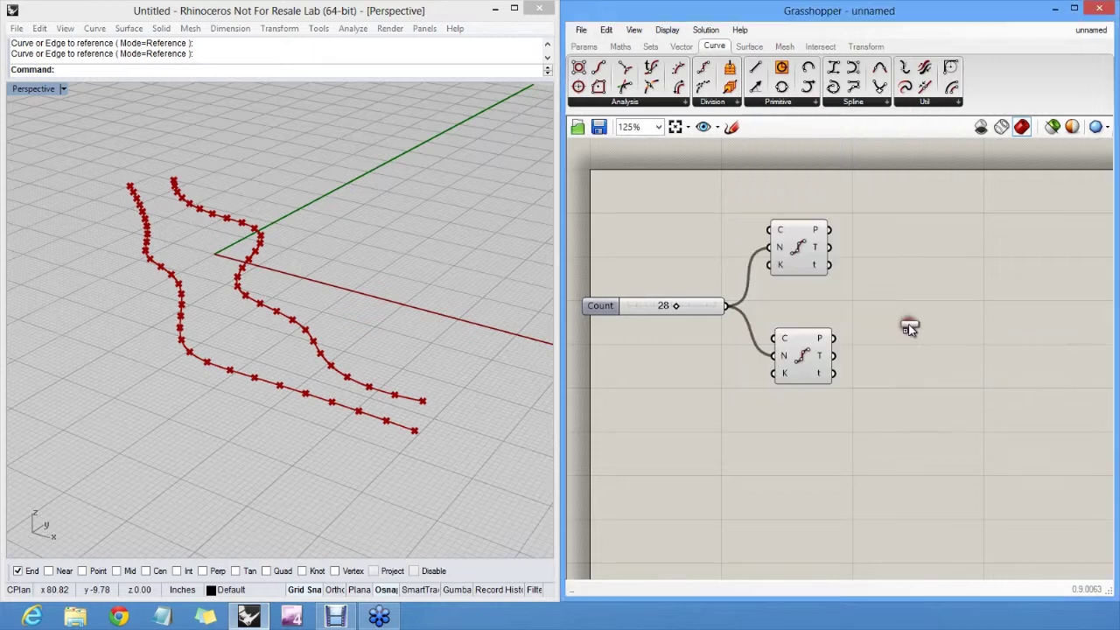
click(973, 325)
scroll(928, 318, up, 2)
scroll(875, 310, up, 3)
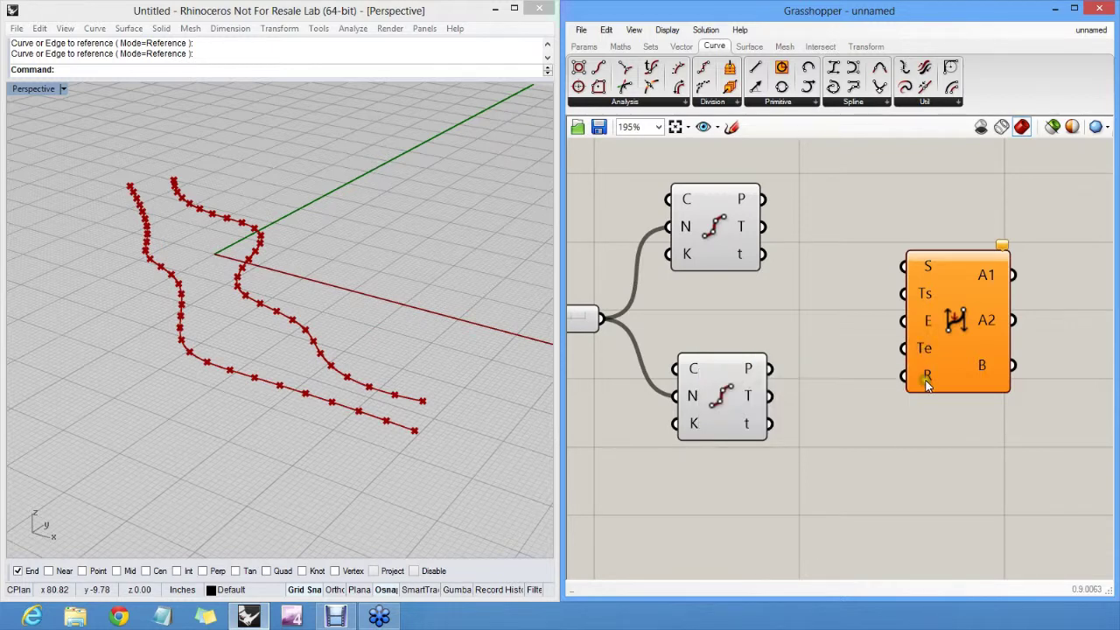
Wire the upper Divide Curve's P output to BiArc's S input and the lower one's P output to E
mouse_move(927, 382)
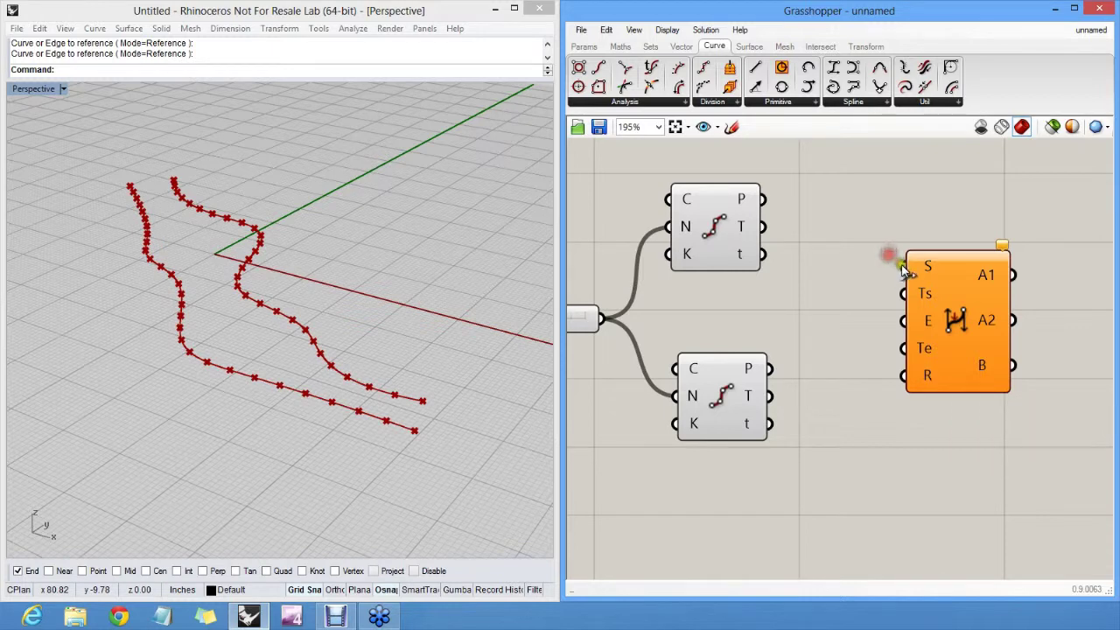
drag(905, 270, 764, 199)
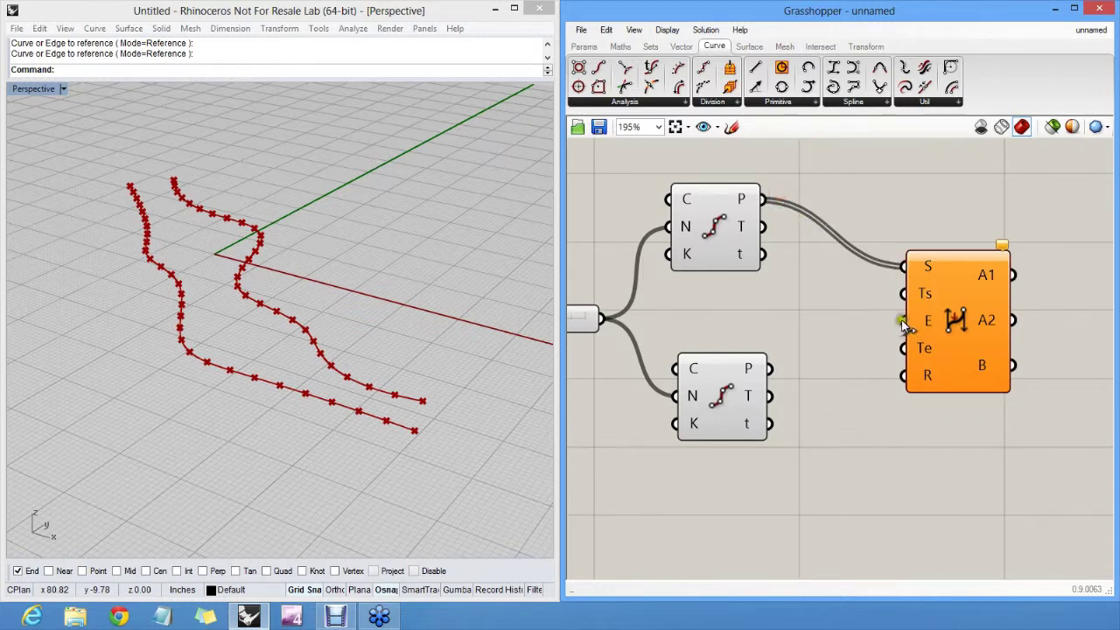
drag(903, 321, 770, 368)
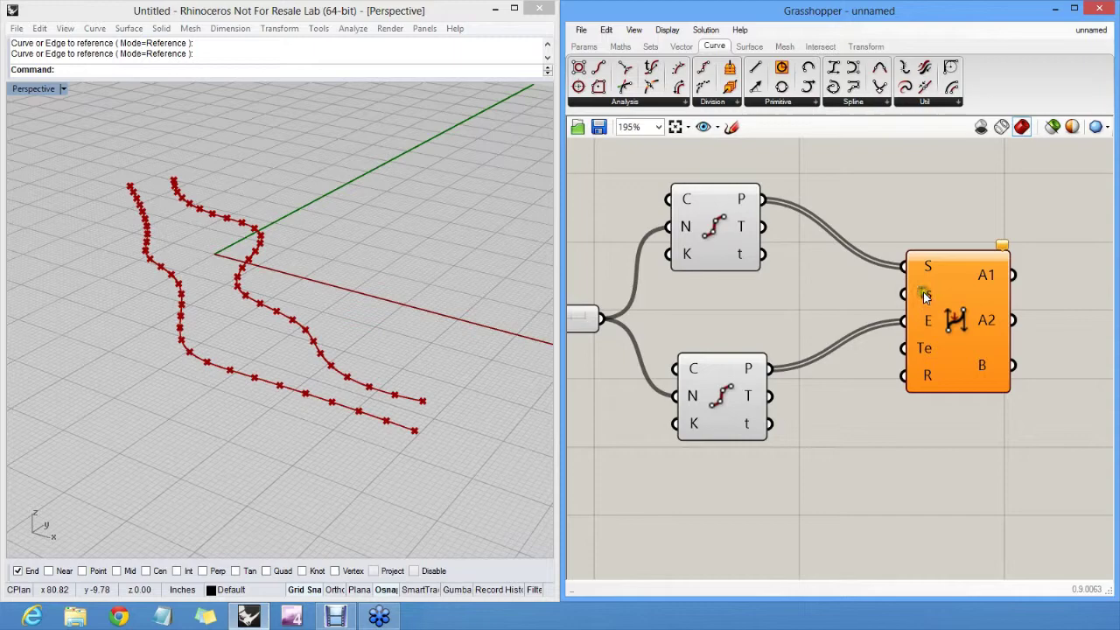
right_drag(897, 296, 926, 292)
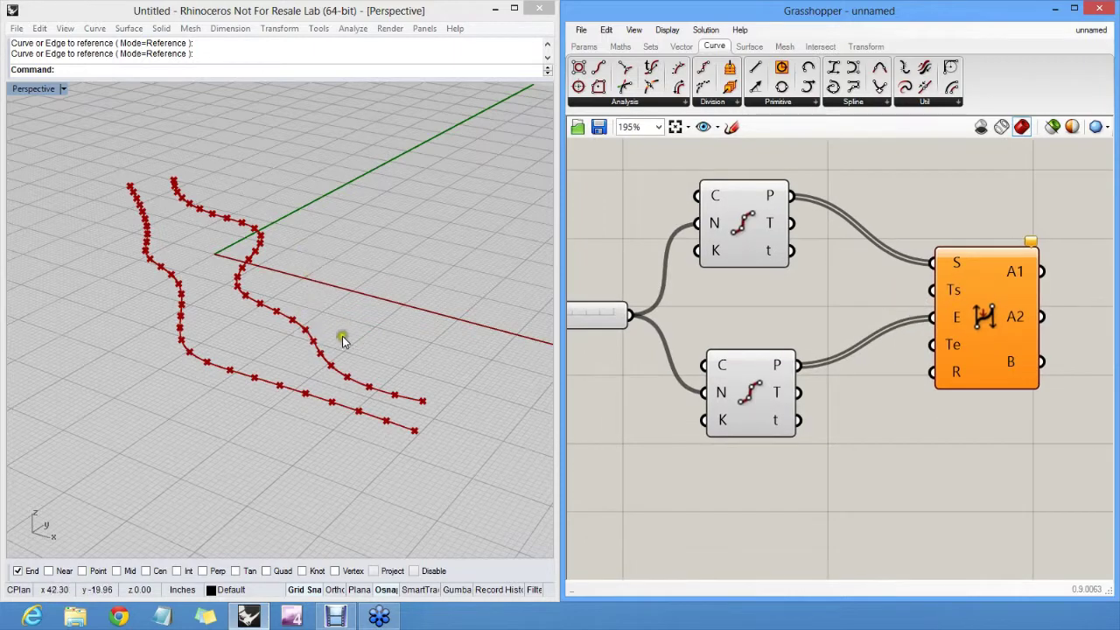
Place a Unit Z vector component between the two Divide Curve components and wire its V output to BiArc's Ts input
right_drag(342, 336, 375, 317)
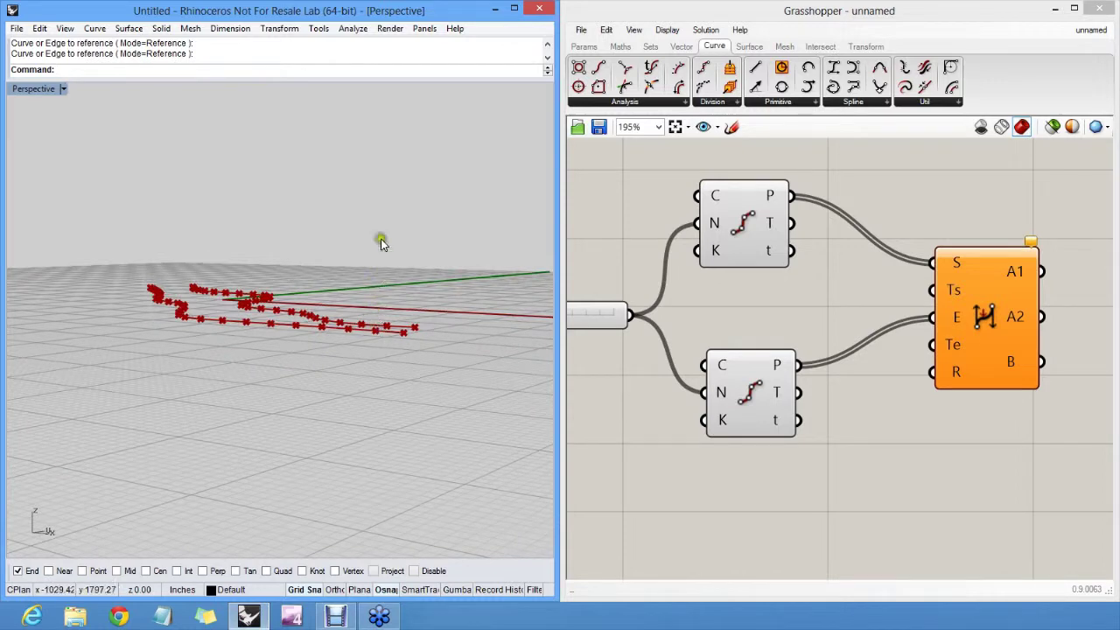
right_drag(381, 243, 377, 312)
click(700, 302)
click(681, 47)
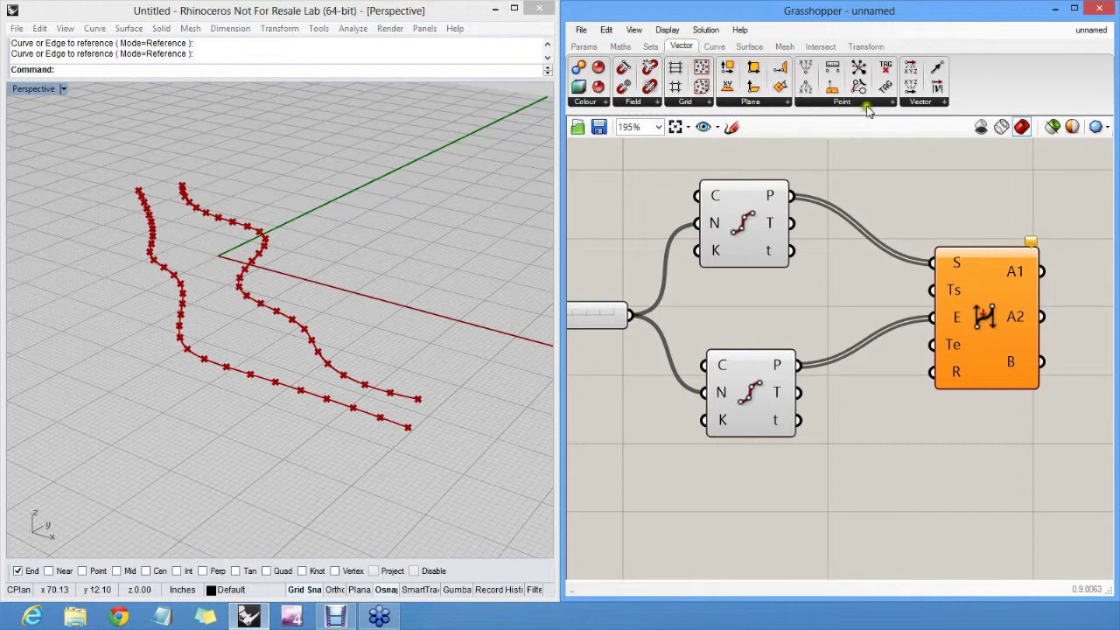
click(914, 103)
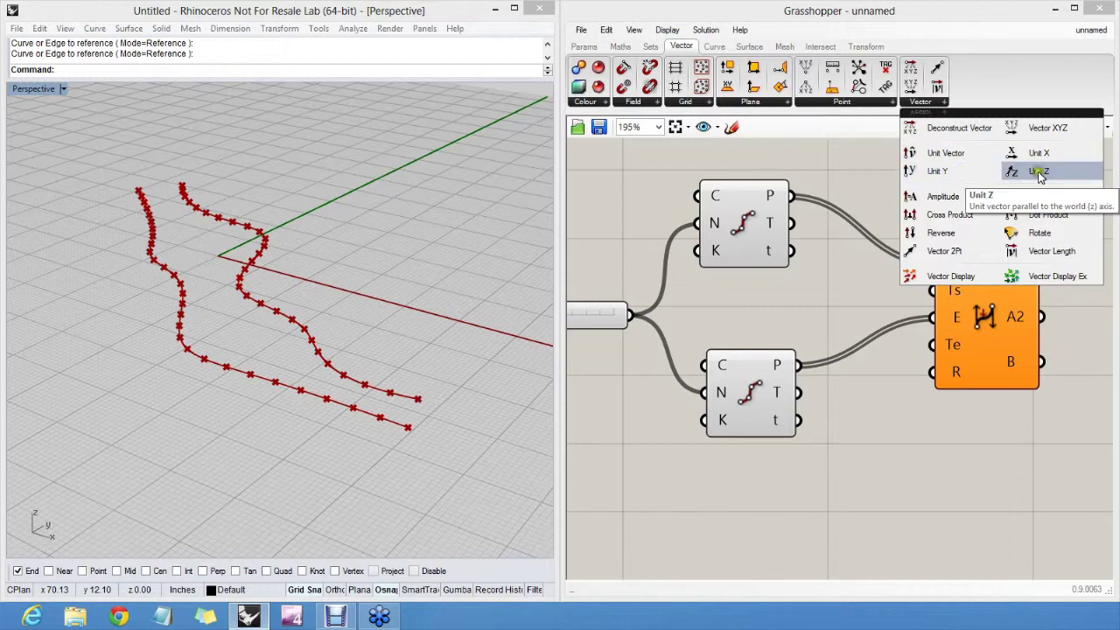
right_drag(383, 293, 165, 239)
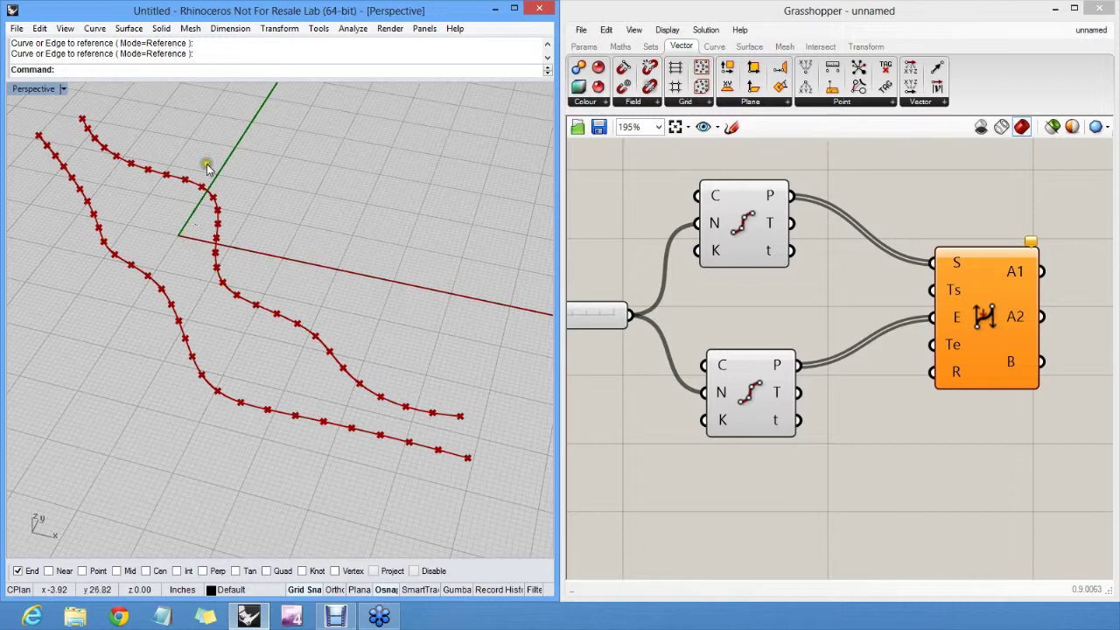
click(923, 103)
click(1000, 166)
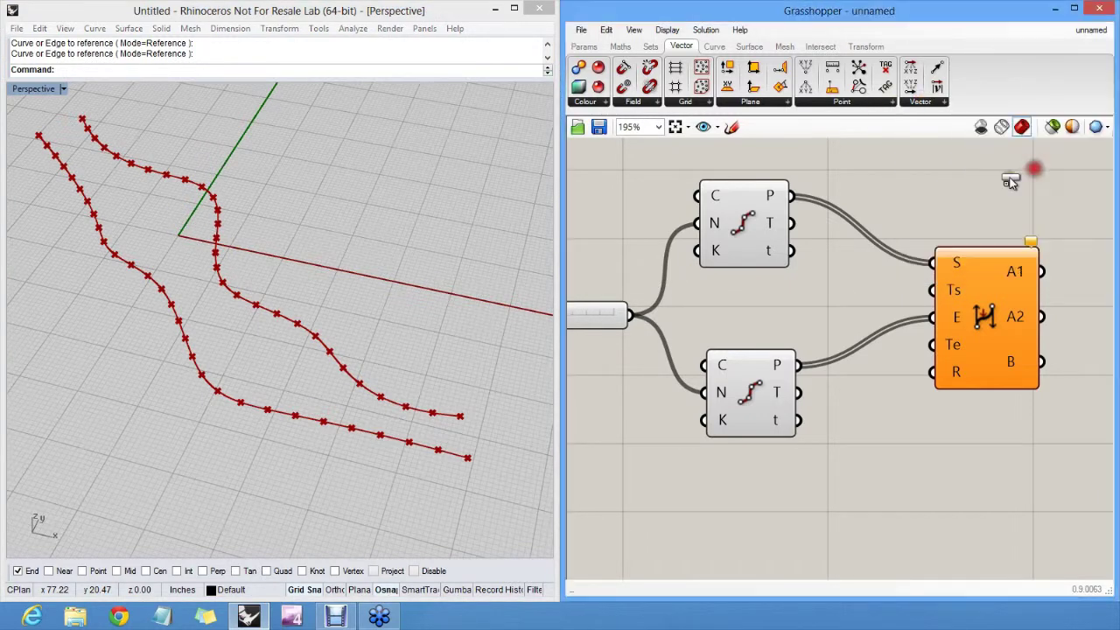
click(753, 300)
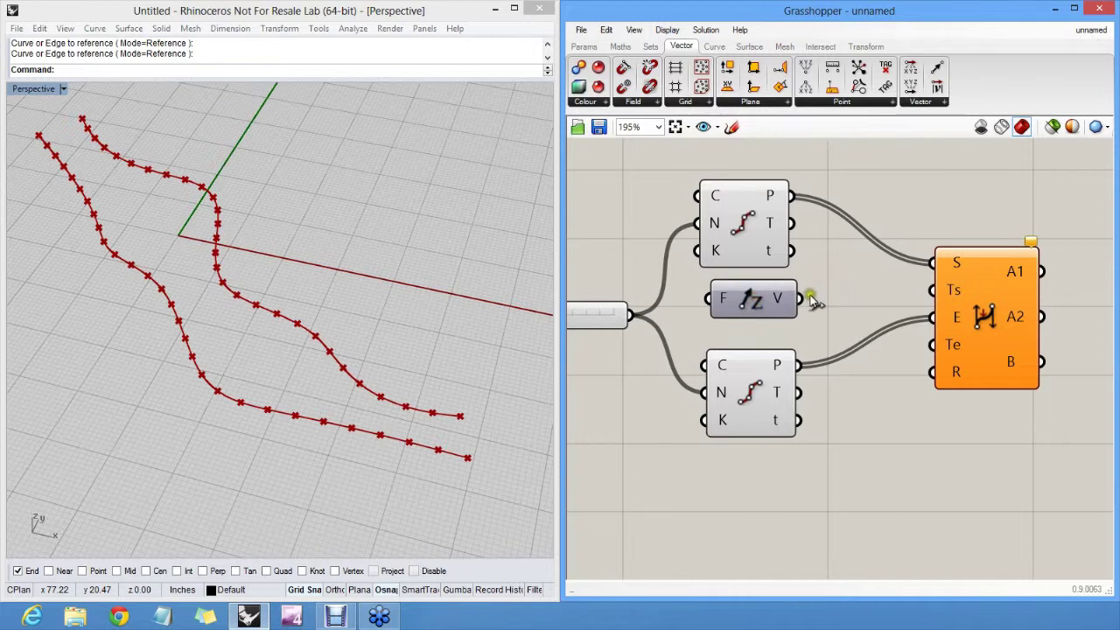
drag(813, 300, 923, 301)
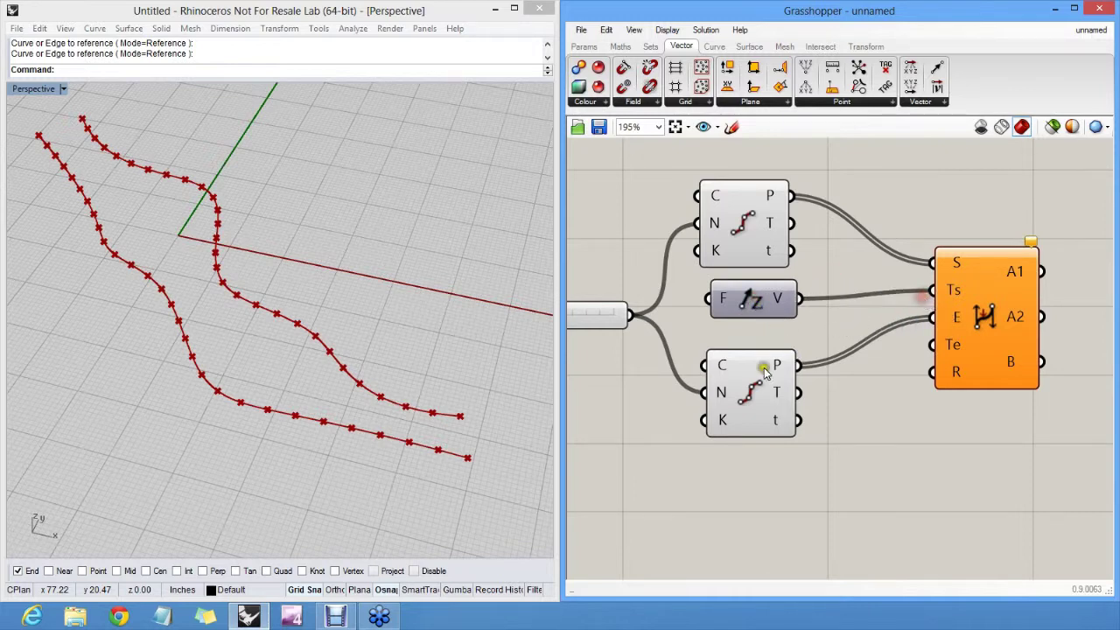
Move the lower Divide Curve closer to Unit Z, then duplicate Unit Z below it and wire the copy to BiArc's Te input
drag(764, 368, 764, 354)
click(847, 363)
right_drag(868, 369, 837, 343)
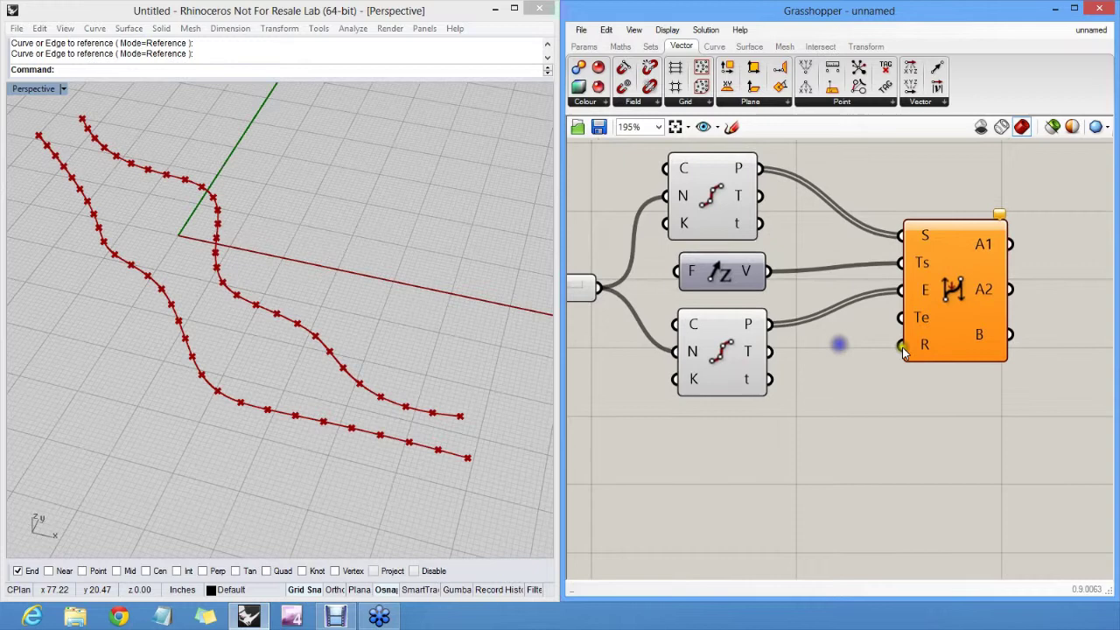
click(737, 276)
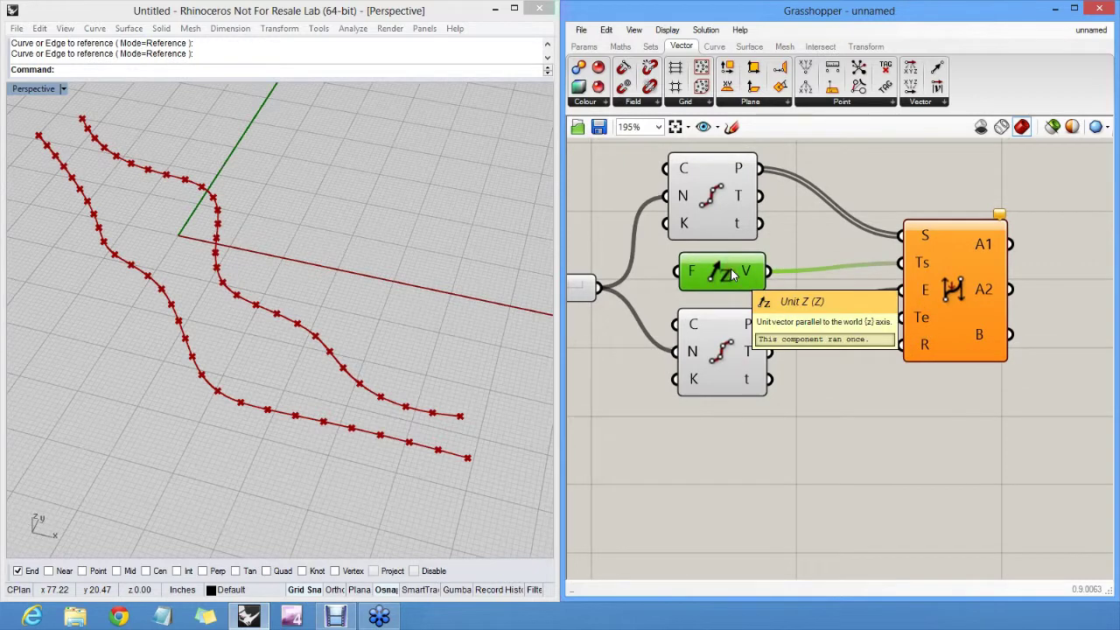
alt+drag(738, 276, 903, 317)
mouse_move(389, 368)
right_down()
mouse_move(300, 318)
mouse_move(366, 390)
mouse_move(341, 262)
mouse_move(375, 368)
mouse_move(400, 362)
right_up()
scroll(366, 389, up, 5)
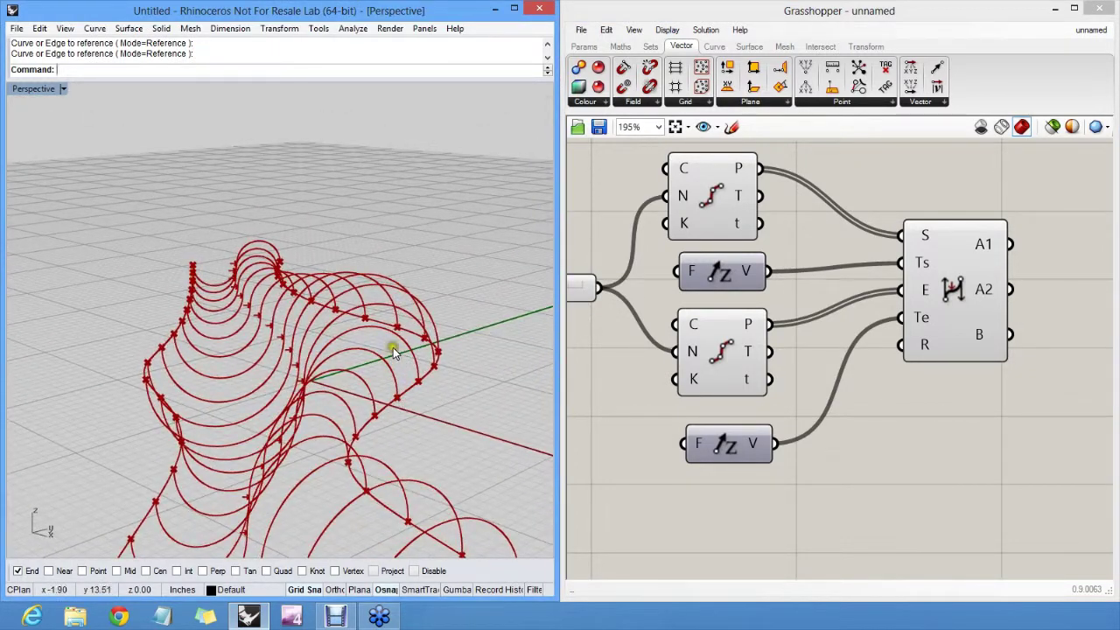
right_drag(179, 418, 345, 352)
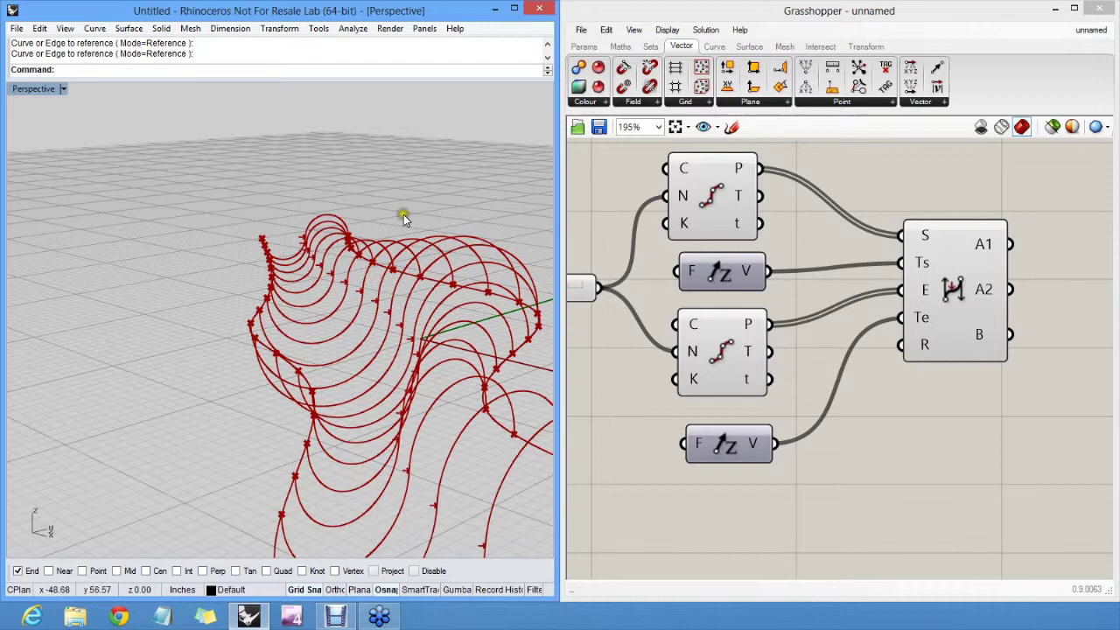
Insert a Reverse vector component between the lower Unit Z component and BiArc's Te input
click(744, 419)
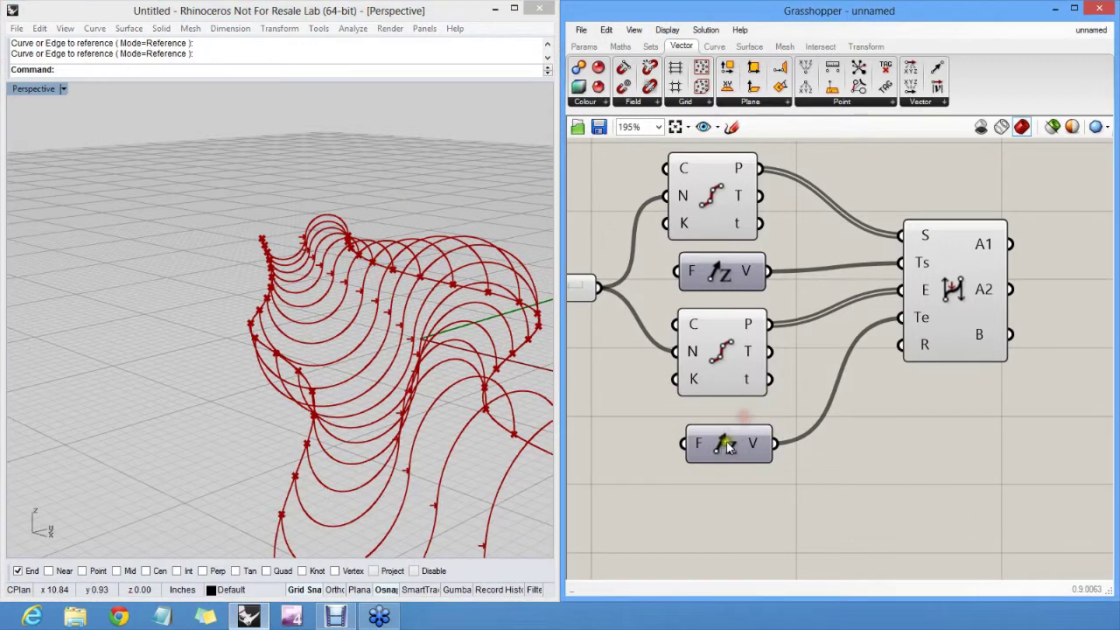
drag(726, 446, 682, 446)
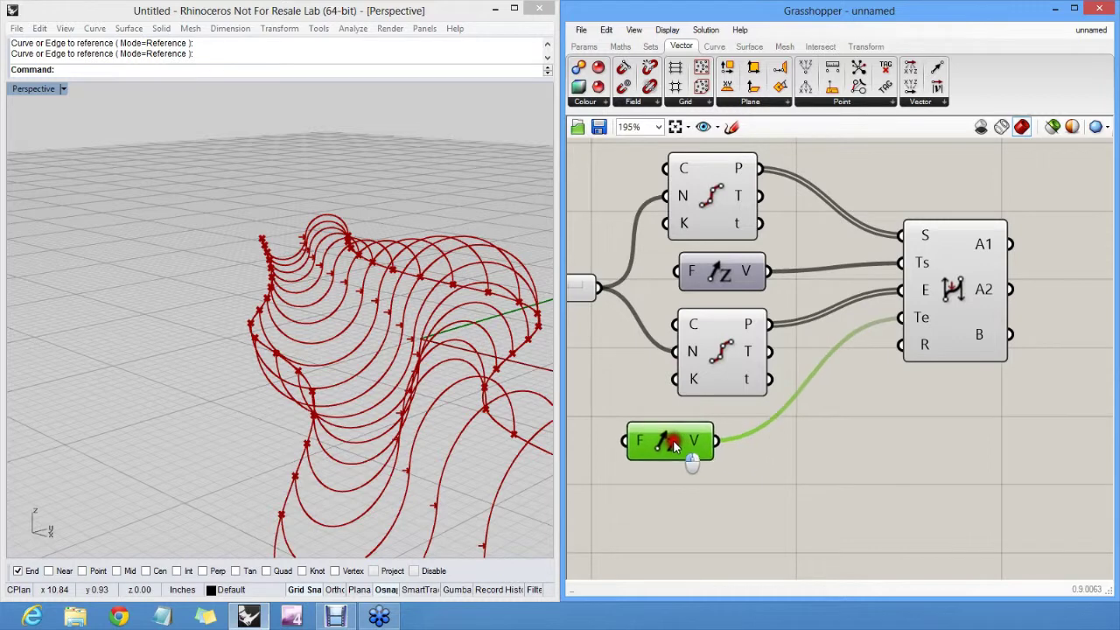
click(815, 437)
click(930, 106)
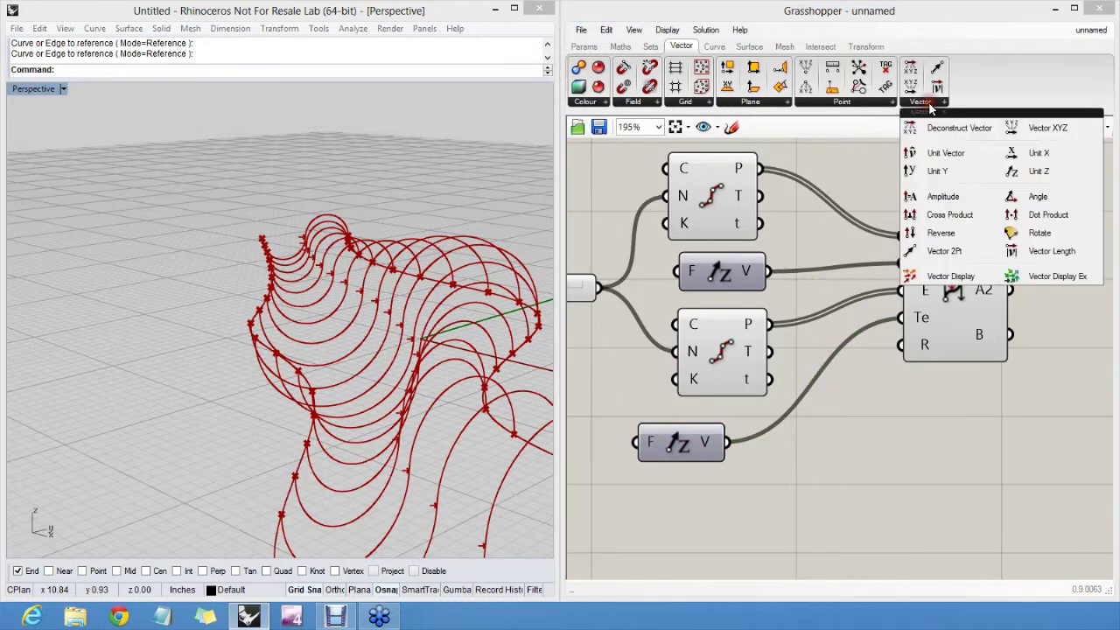
click(943, 233)
click(815, 456)
drag(770, 456, 727, 445)
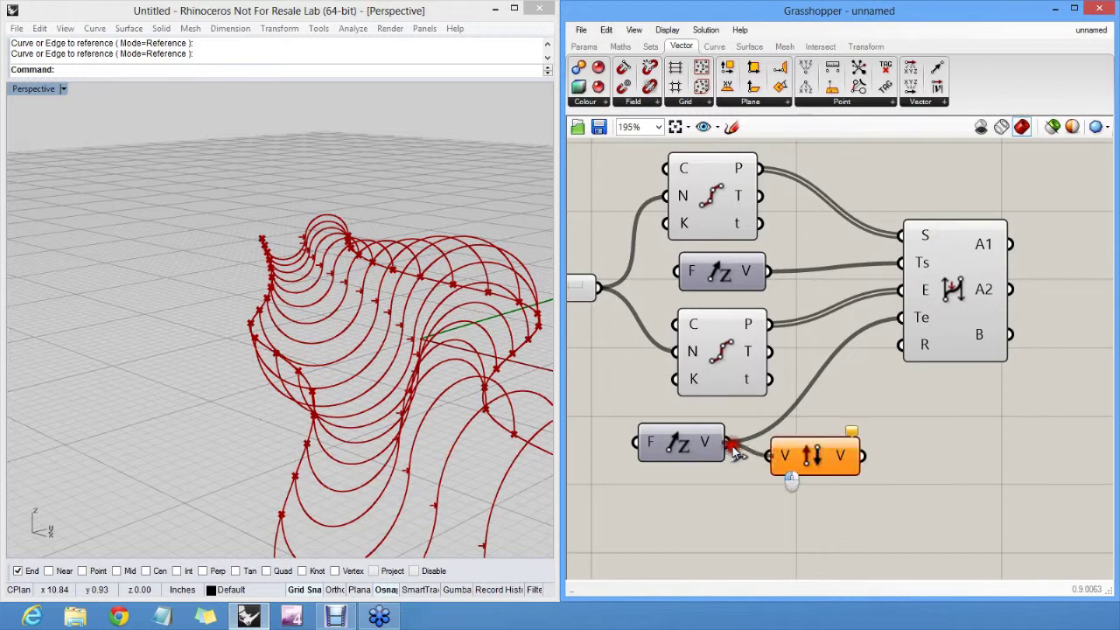
drag(865, 455, 901, 318)
drag(819, 460, 800, 448)
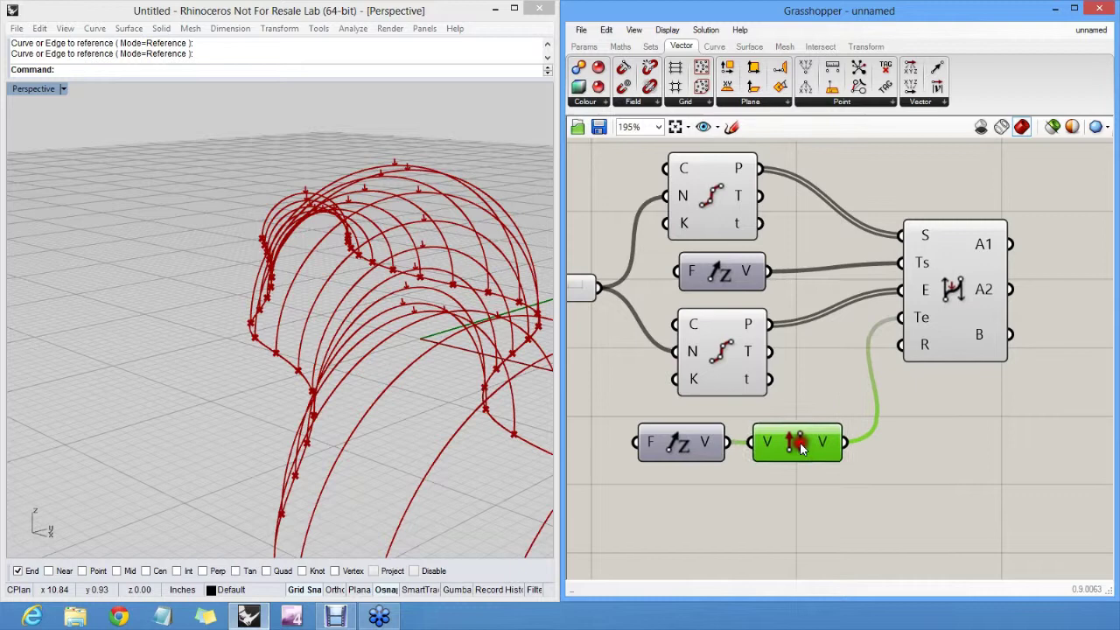
Turn on the control points of the rail curve nearer the origin and move one of them to reshape the arches
mouse_move(922, 322)
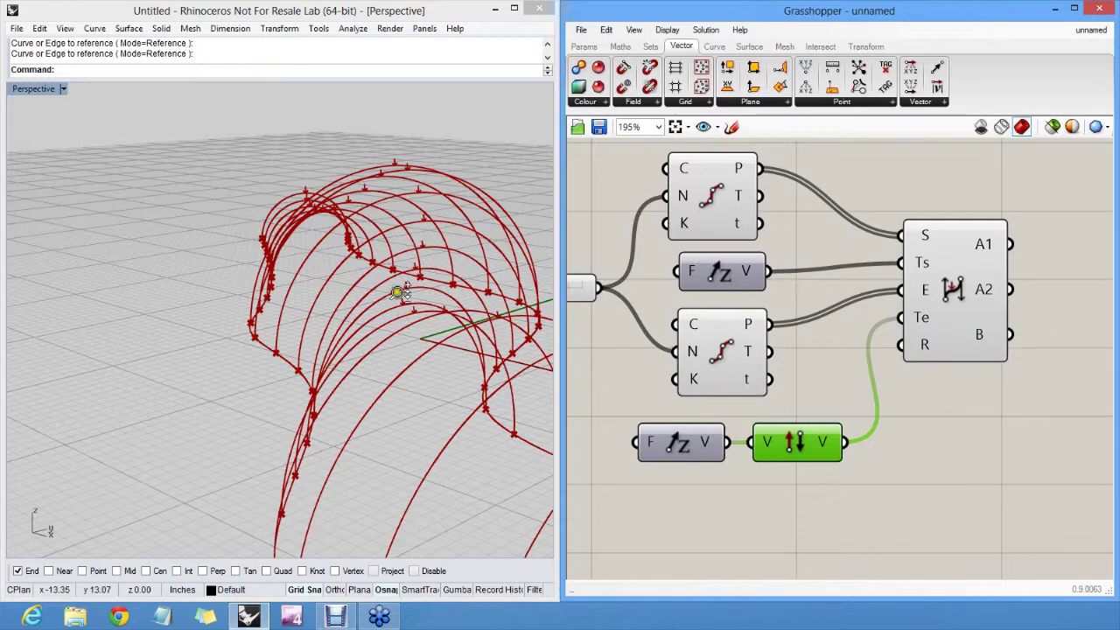
right_drag(394, 293, 394, 325)
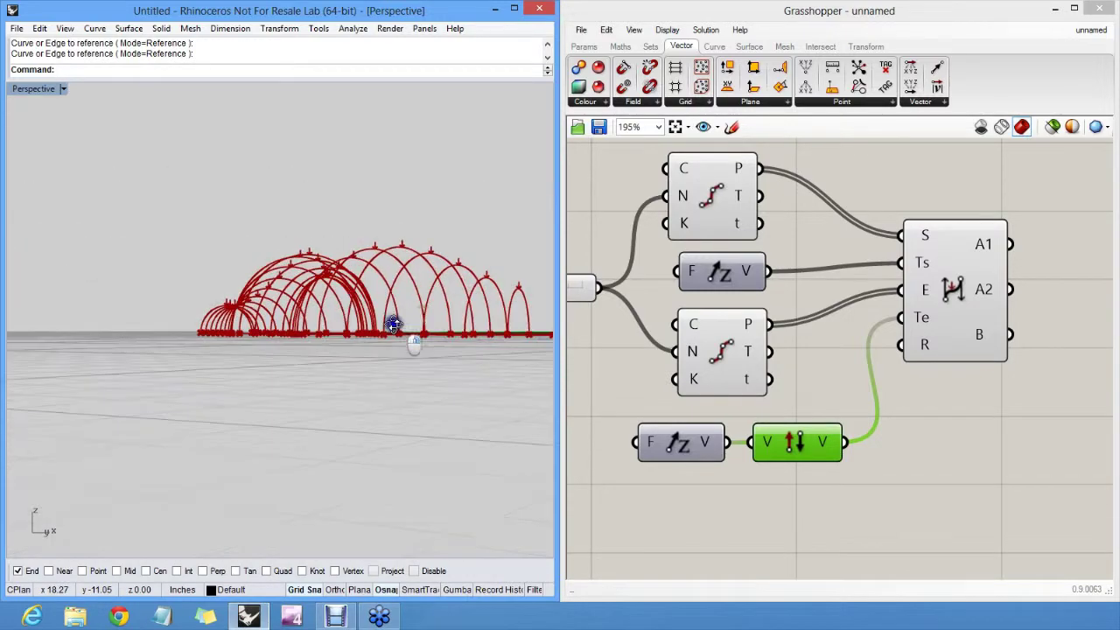
drag(378, 350, 378, 350)
right_drag(430, 348, 370, 318)
drag(370, 371, 397, 228)
click(375, 365)
click(363, 358)
key(F10)
click(390, 323)
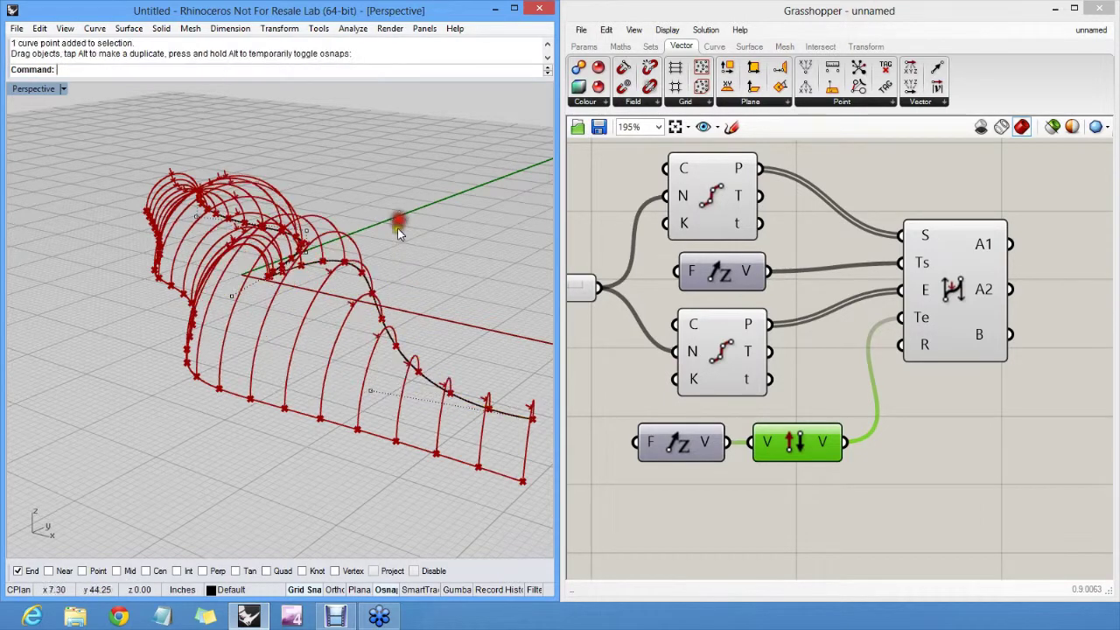
Examine the arches along both rails up close, with the BiArc geometry highlighted in the viewport
right_drag(438, 306, 342, 333)
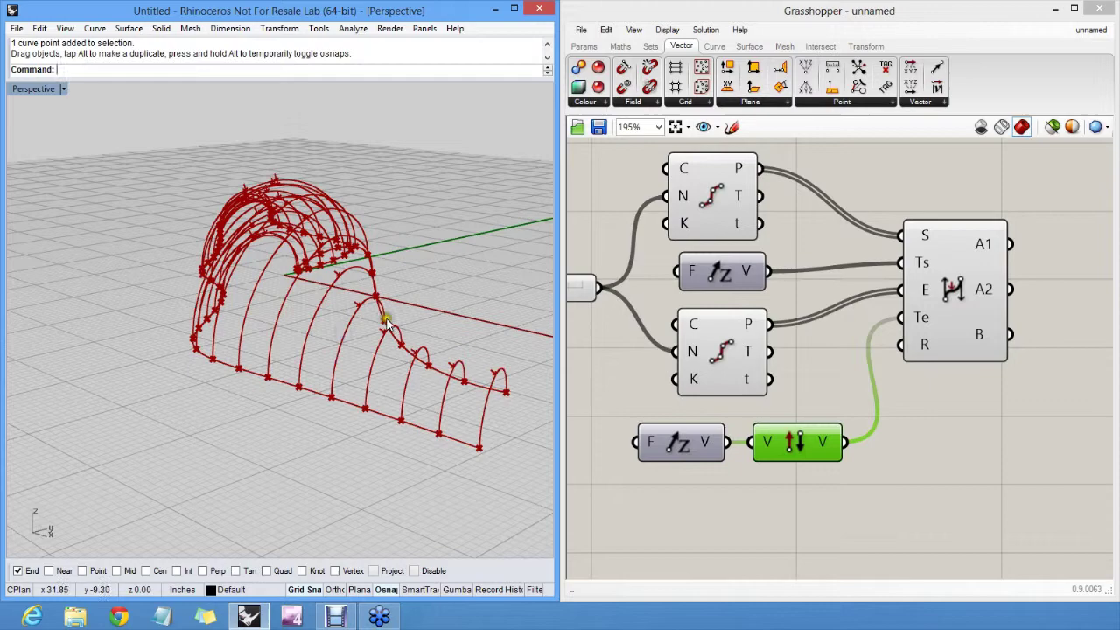
scroll(385, 322, up, 3)
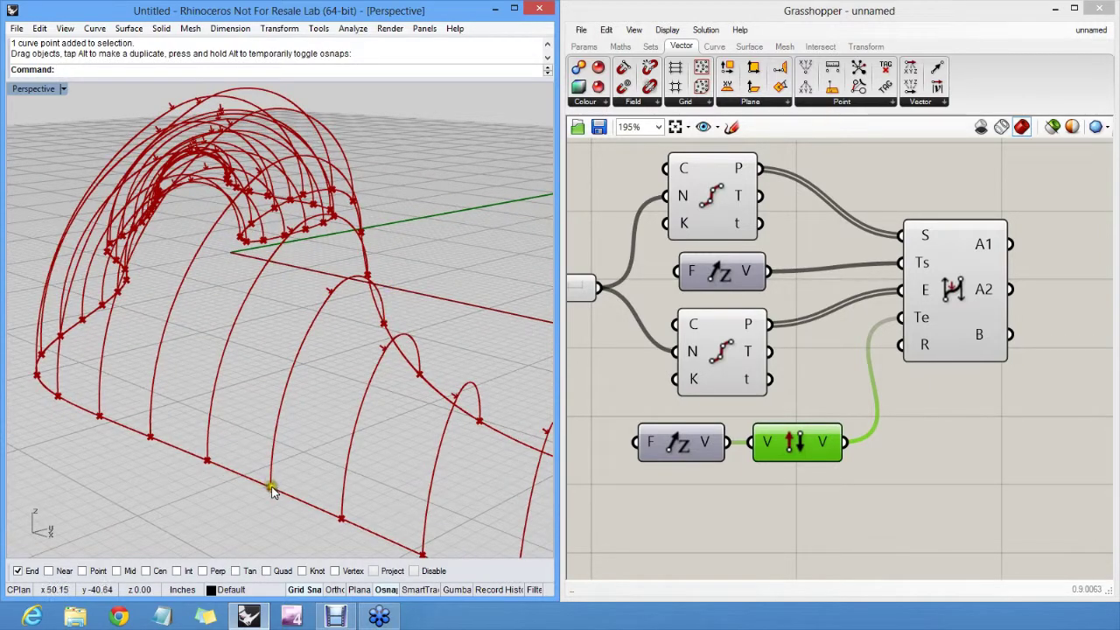
right_drag(386, 298, 305, 275)
click(952, 290)
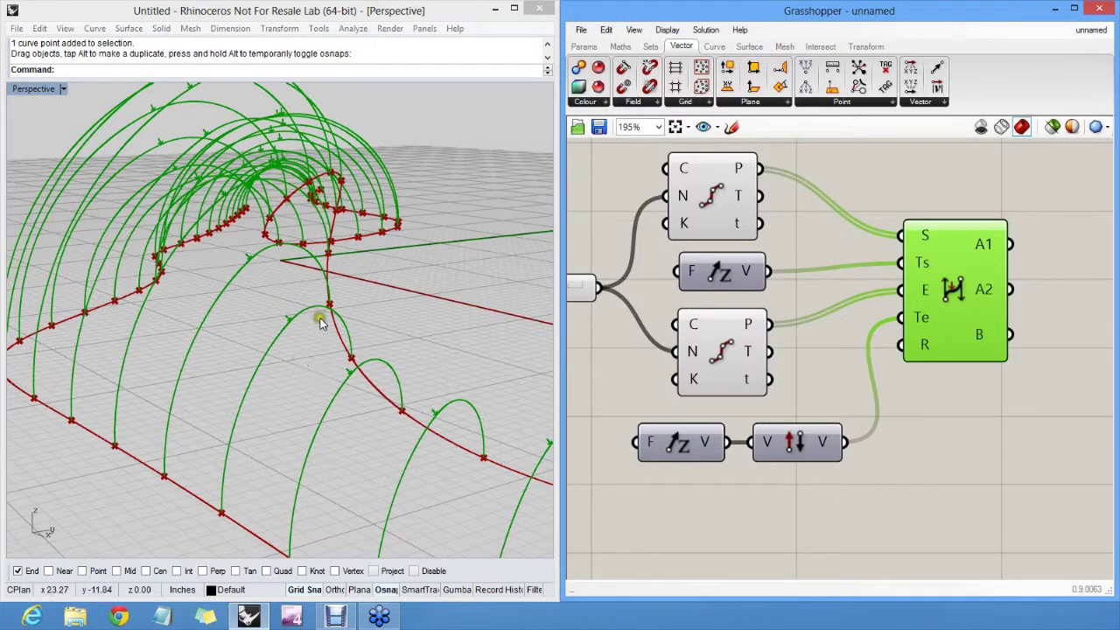
right_drag(320, 324, 456, 335)
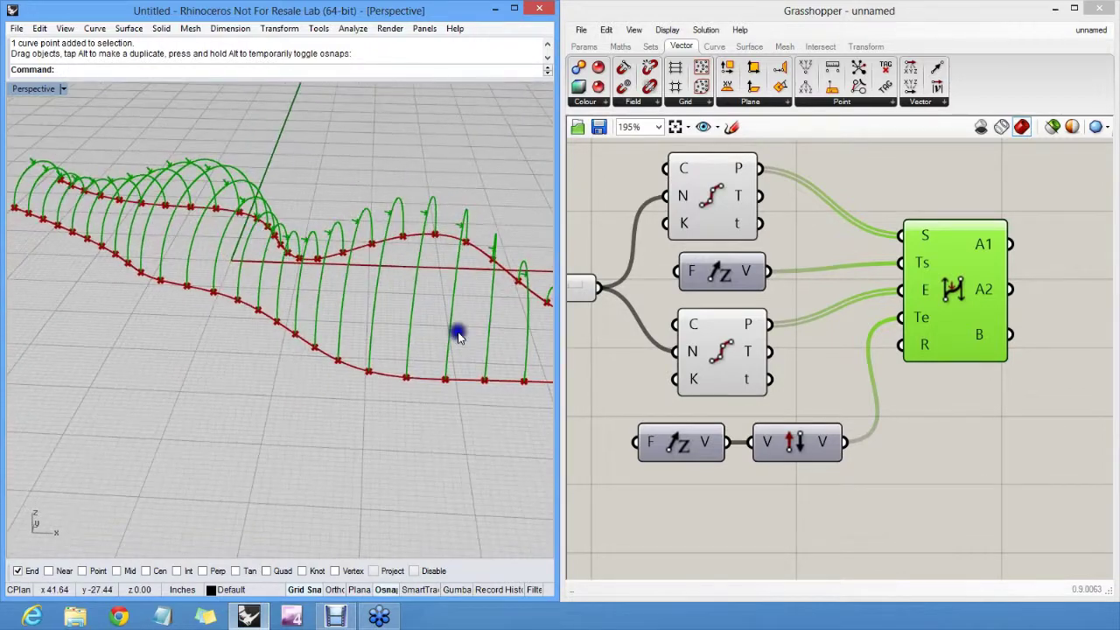
Move the lower Unit Z and Reverse components up against the lower Divide Curve, and shift BiArc farther away from its inputs
click(965, 398)
drag(833, 474, 685, 430)
drag(694, 441, 680, 424)
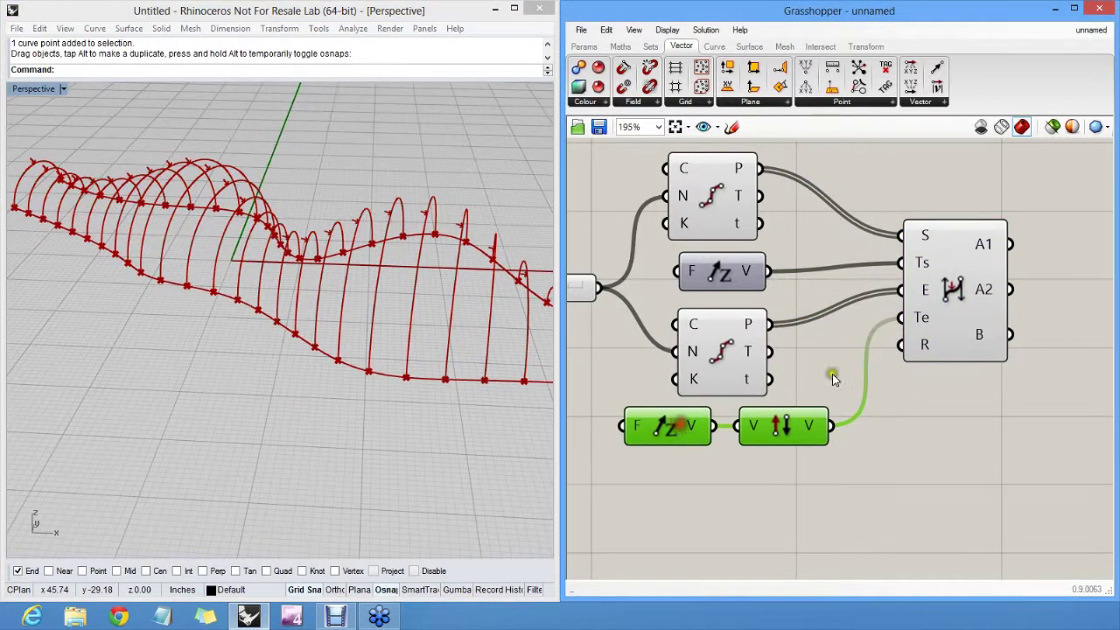
click(833, 378)
drag(928, 283, 1012, 295)
click(990, 384)
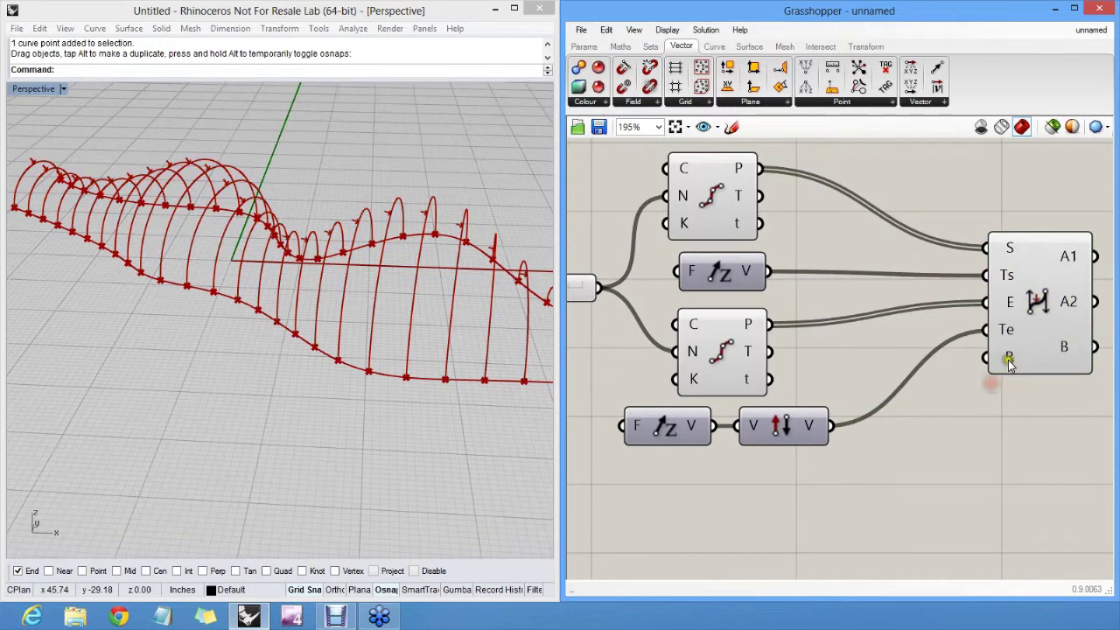
Add a number slider below the Reverse component and wire it to BiArc's R input
click(584, 47)
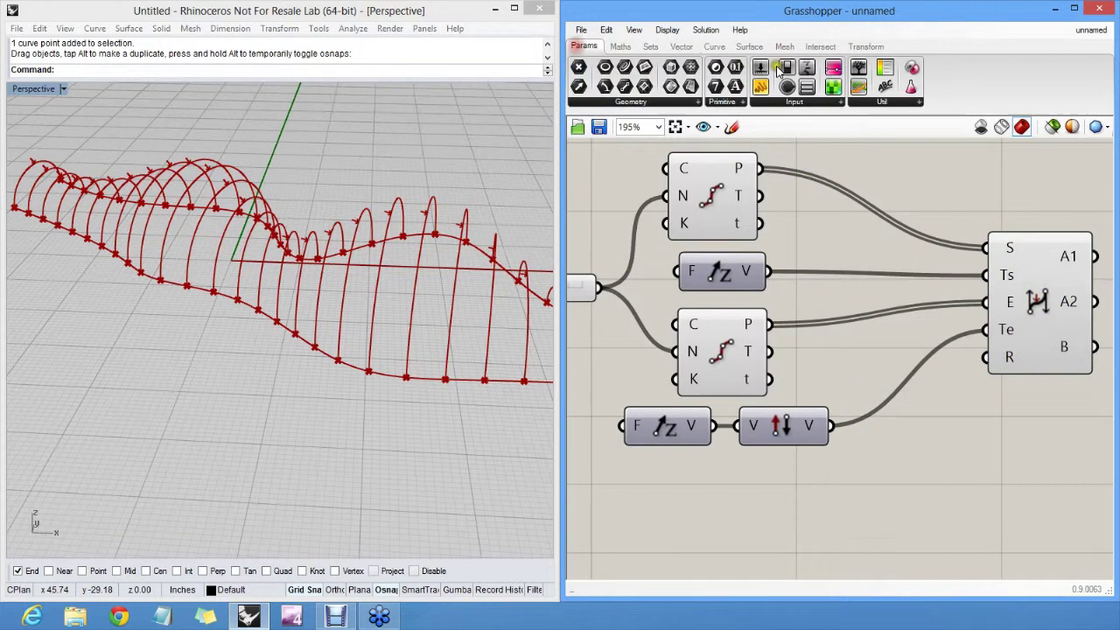
drag(761, 70, 775, 516)
drag(862, 486, 986, 357)
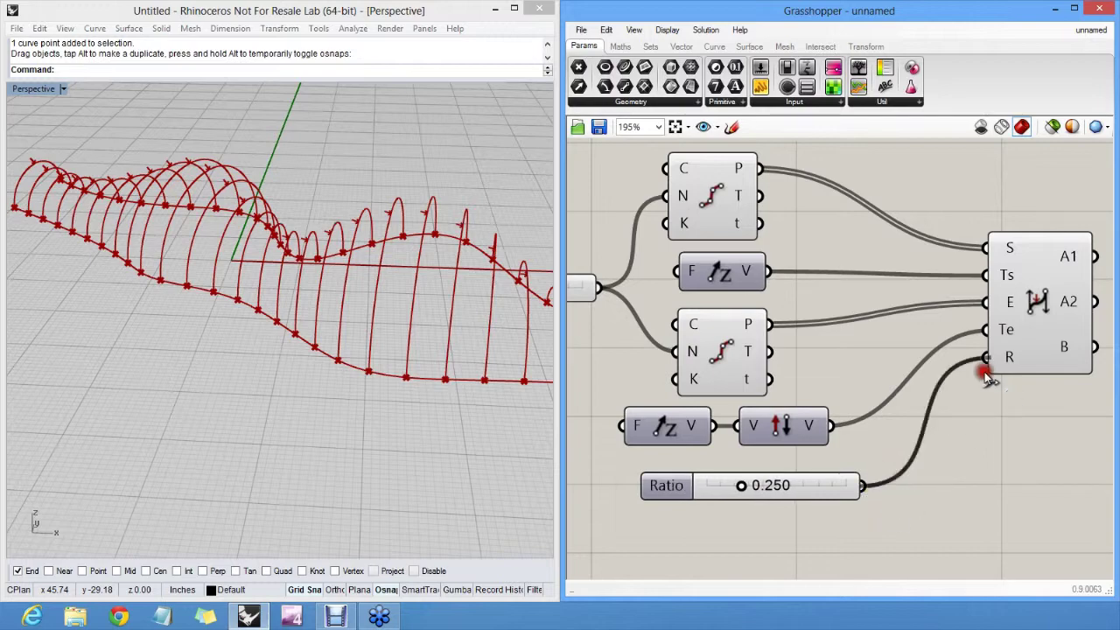
Vary the Ratio slider to test the arch shape and set it to 0.5
right_drag(509, 370, 410, 324)
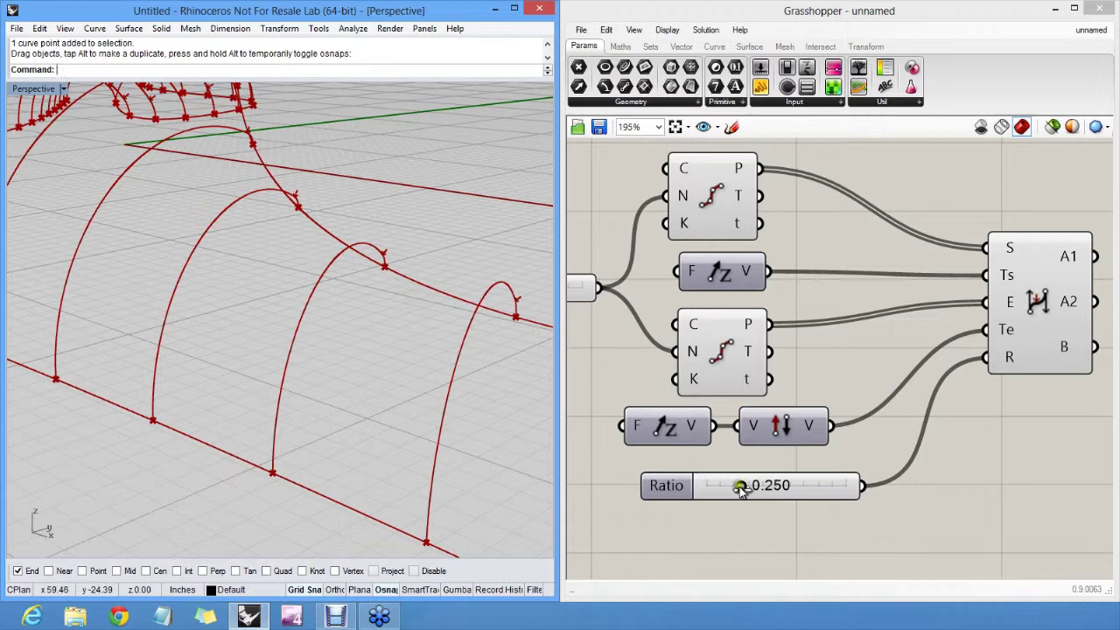
drag(741, 485, 777, 502)
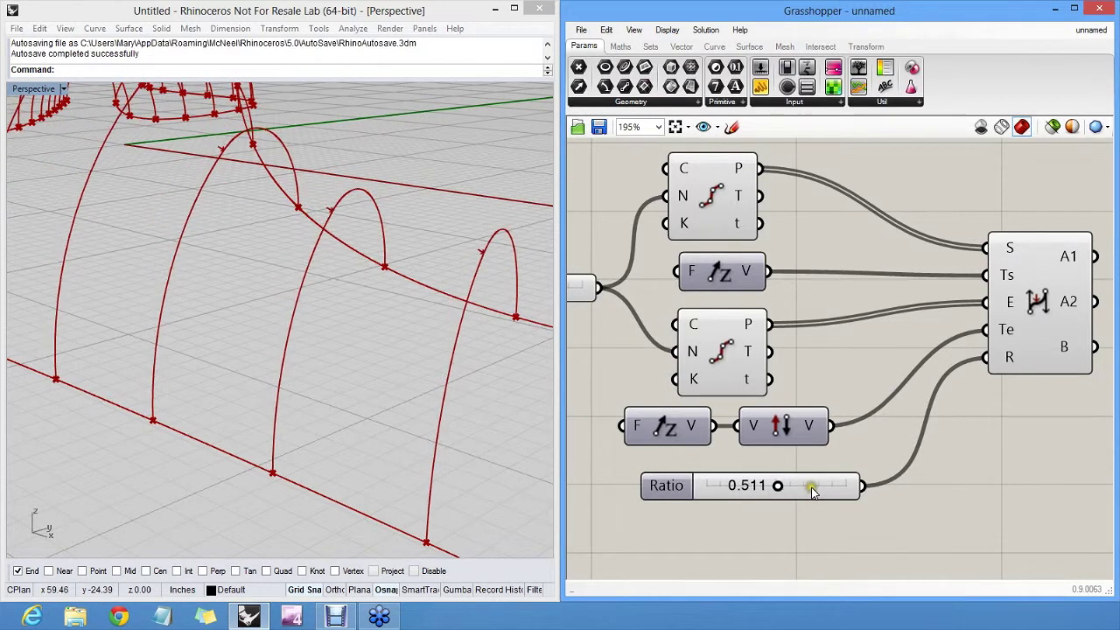
double_click(813, 487)
text(0.5)
key(Return)
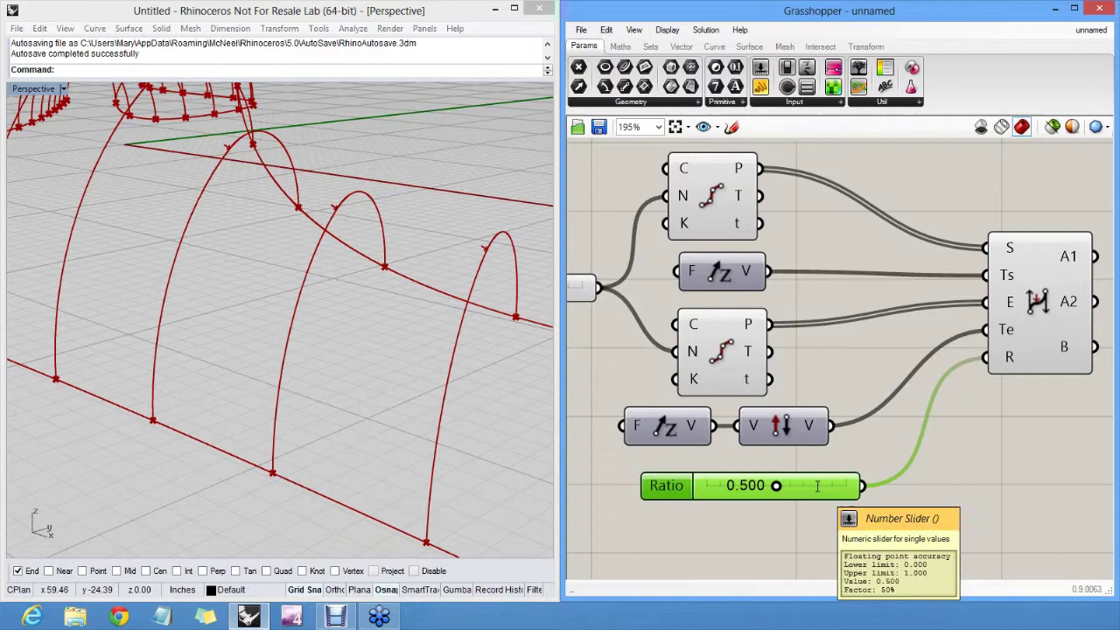
click(877, 424)
Show the control points of a rail curve and move four of them to reshape the rail and its arches
ctrl+right_drag(334, 287, 275, 394)
click(266, 418)
key(F10)
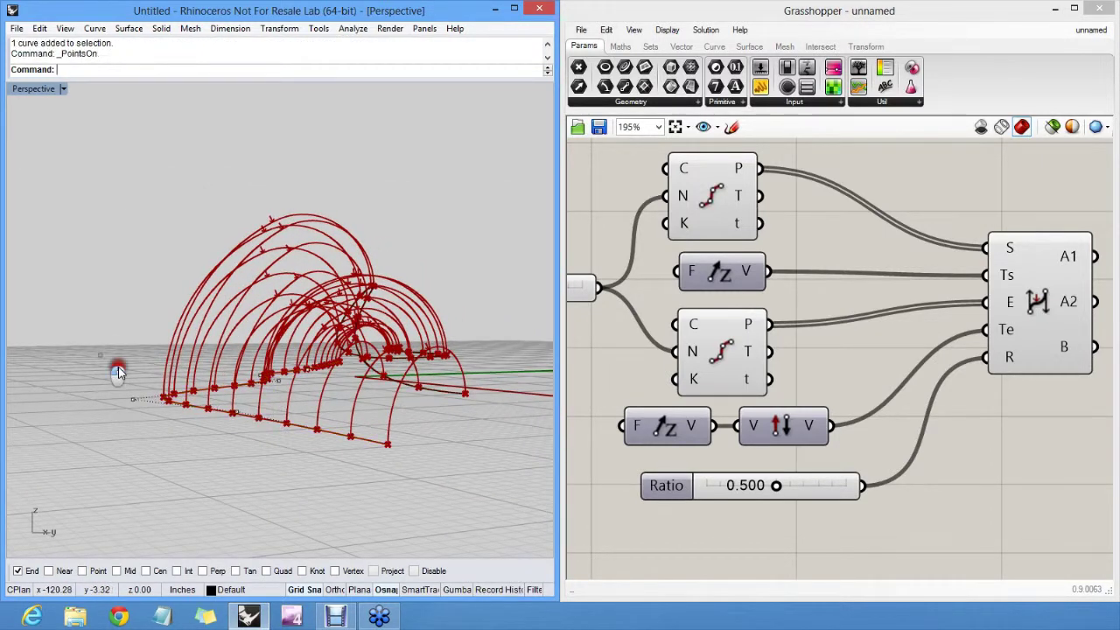
drag(99, 354, 453, 265)
right_drag(454, 265, 407, 375)
right_drag(223, 357, 383, 364)
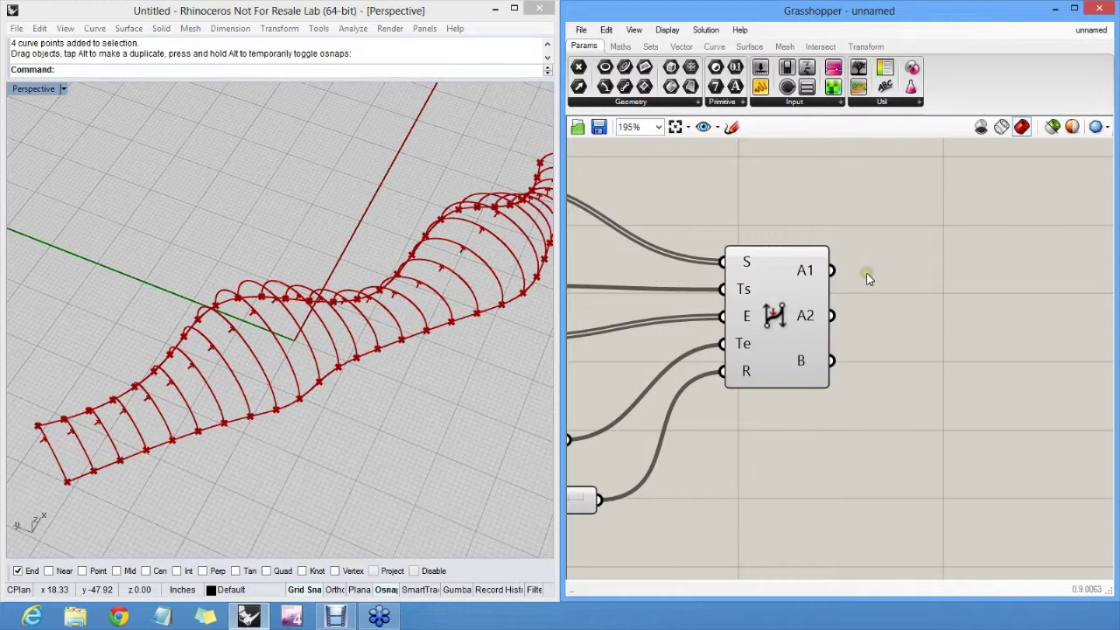
right_drag(371, 306, 379, 332)
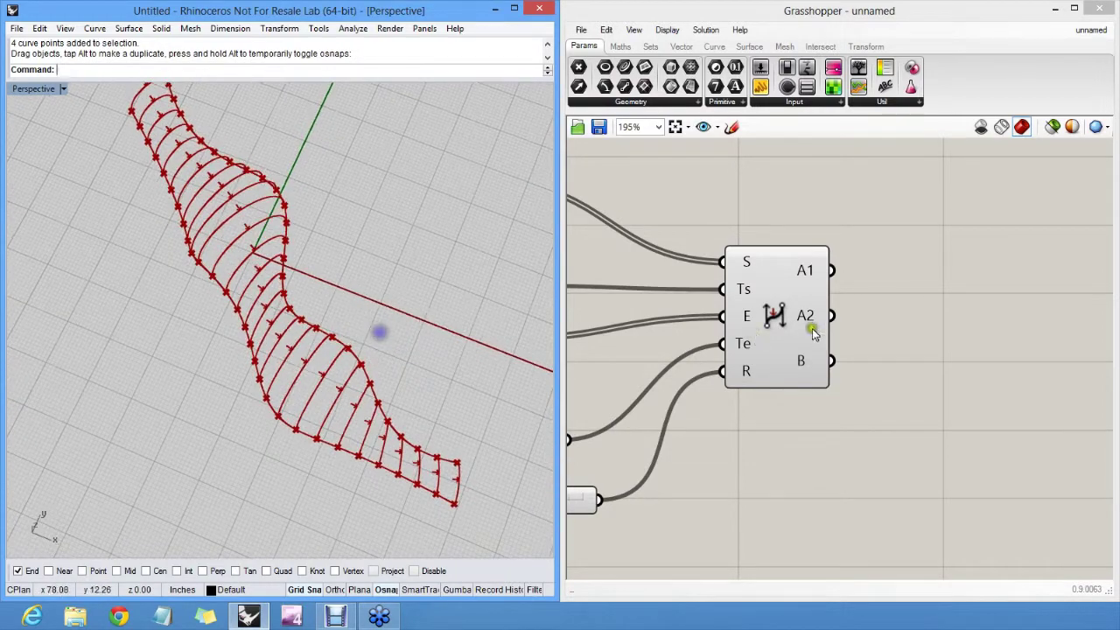
Examine what BiArc's A1, A2 and B outputs supply, and compare them with the arches in the viewport
click(859, 313)
scroll(810, 283, up, 4)
scroll(805, 245, up, 1)
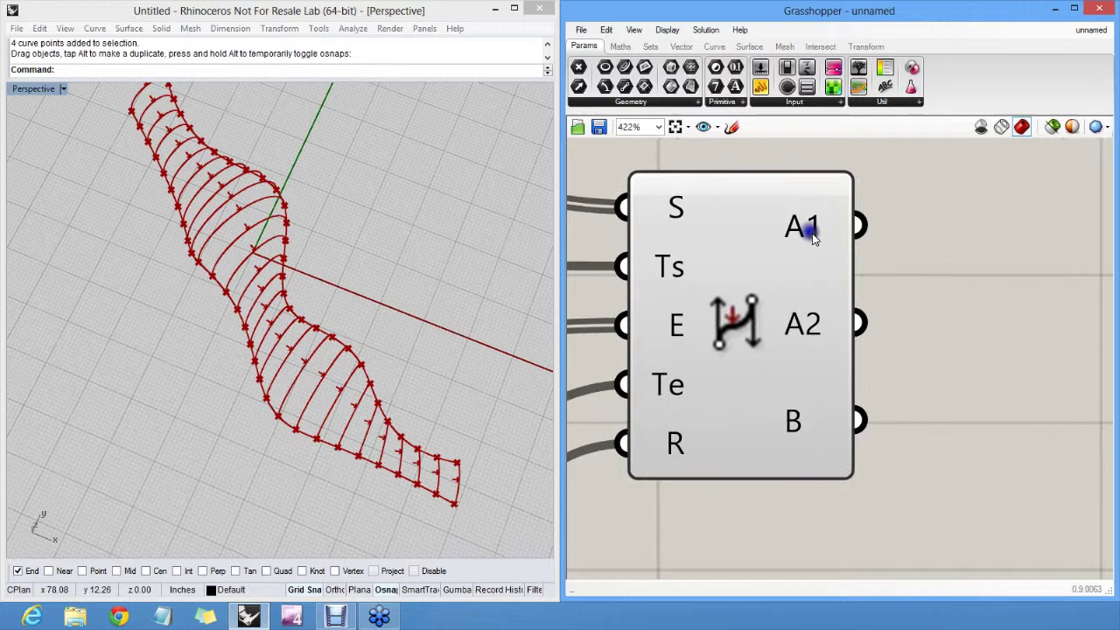
mouse_move(811, 236)
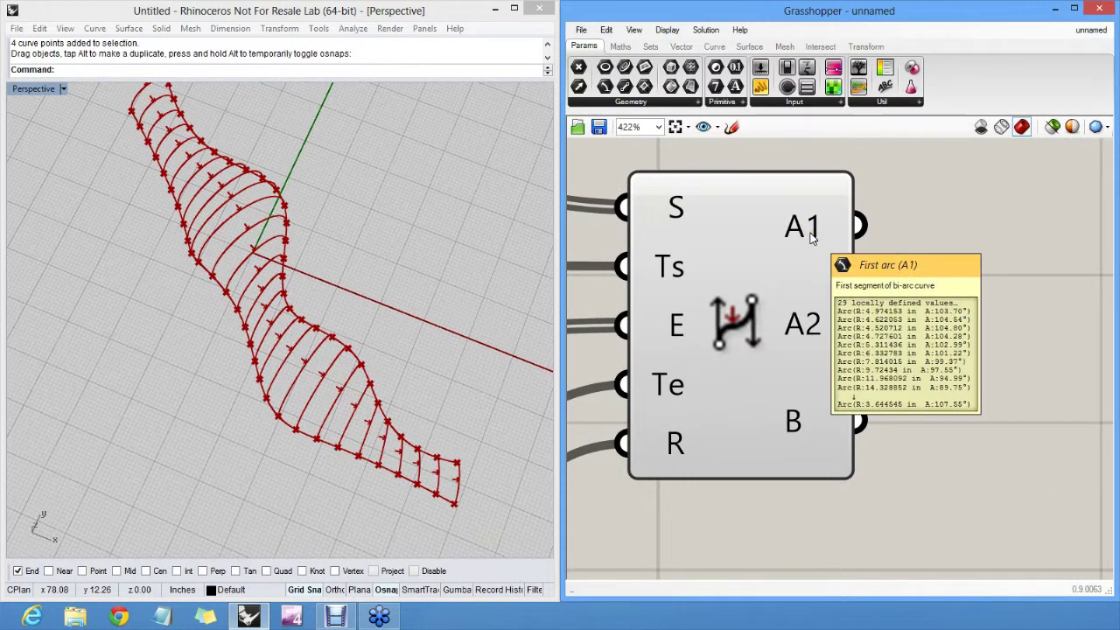
mouse_move(813, 328)
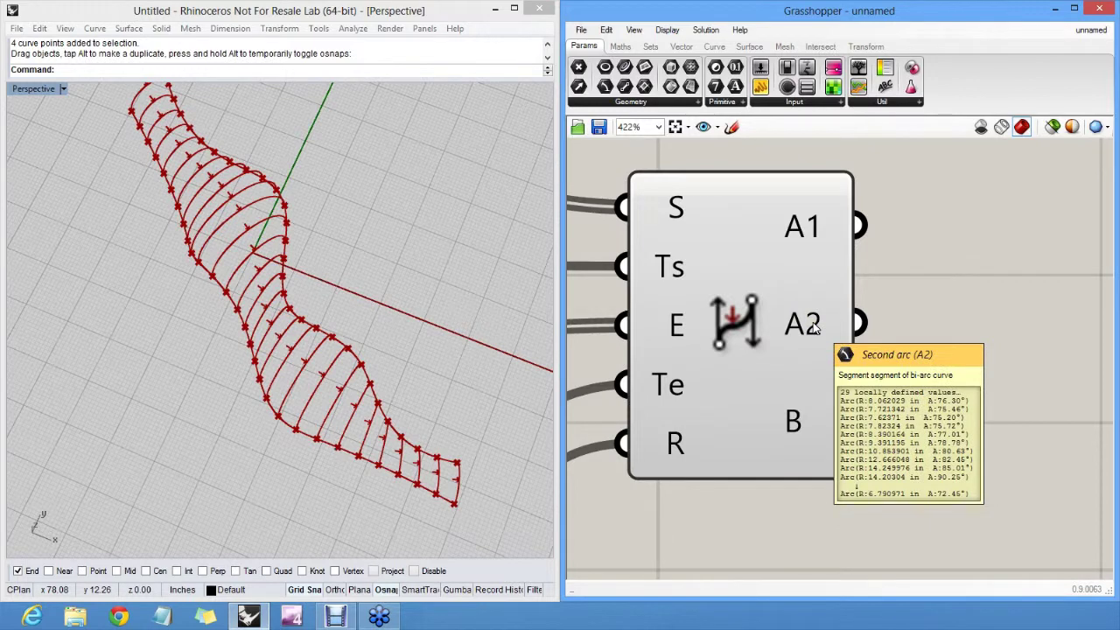
mouse_move(800, 422)
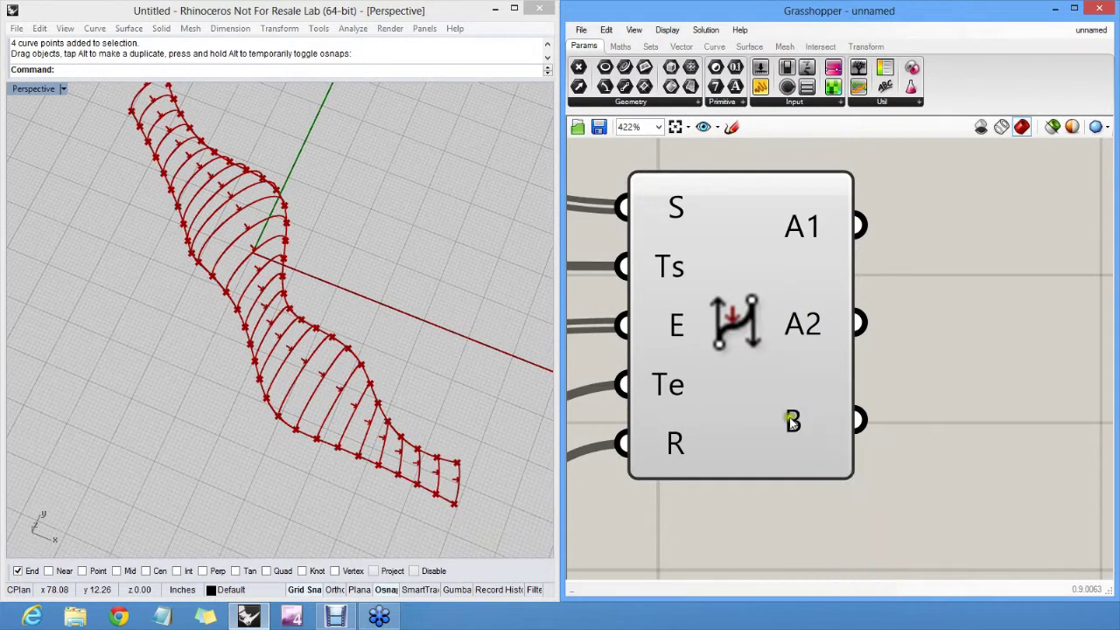
scroll(754, 296, down, 3)
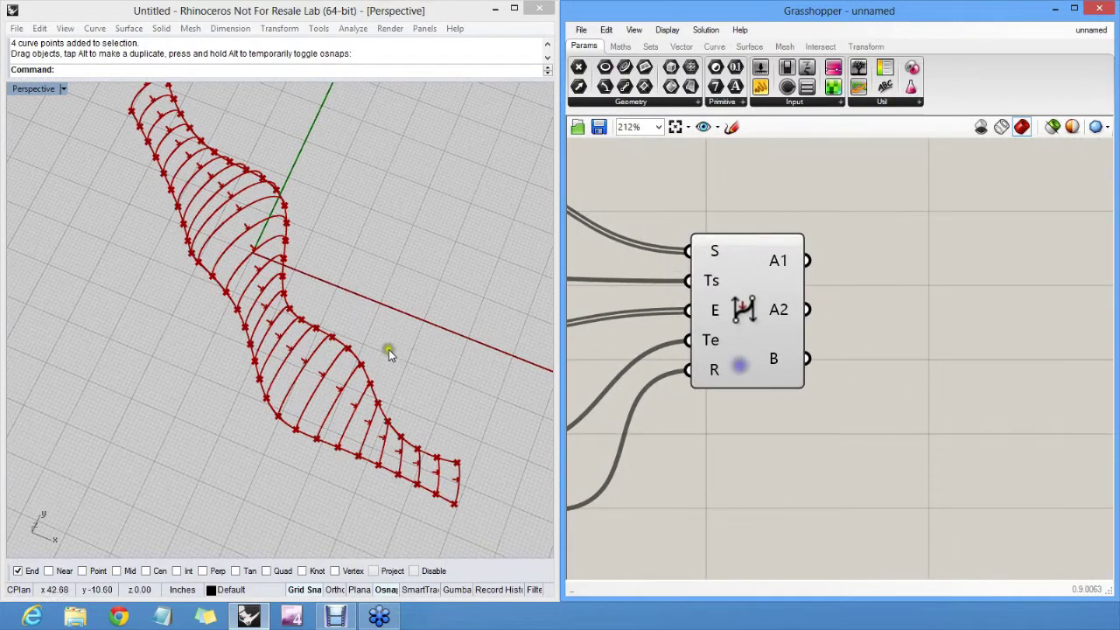
right_drag(390, 350, 337, 280)
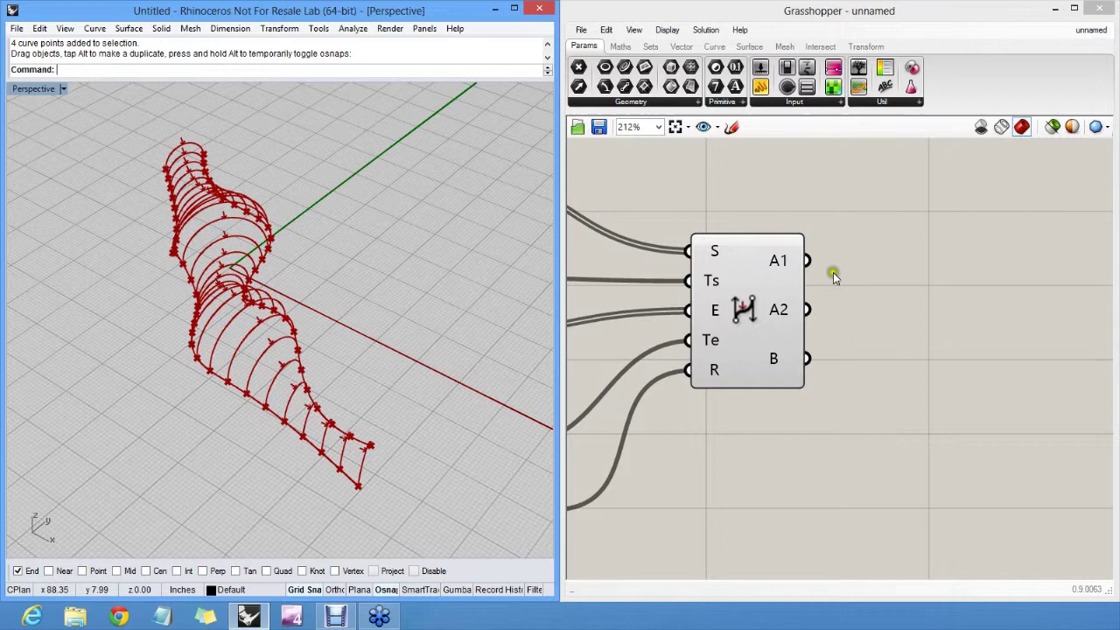
Add a Loft component beside BiArc's outputs
double_click(895, 275)
text(loft)
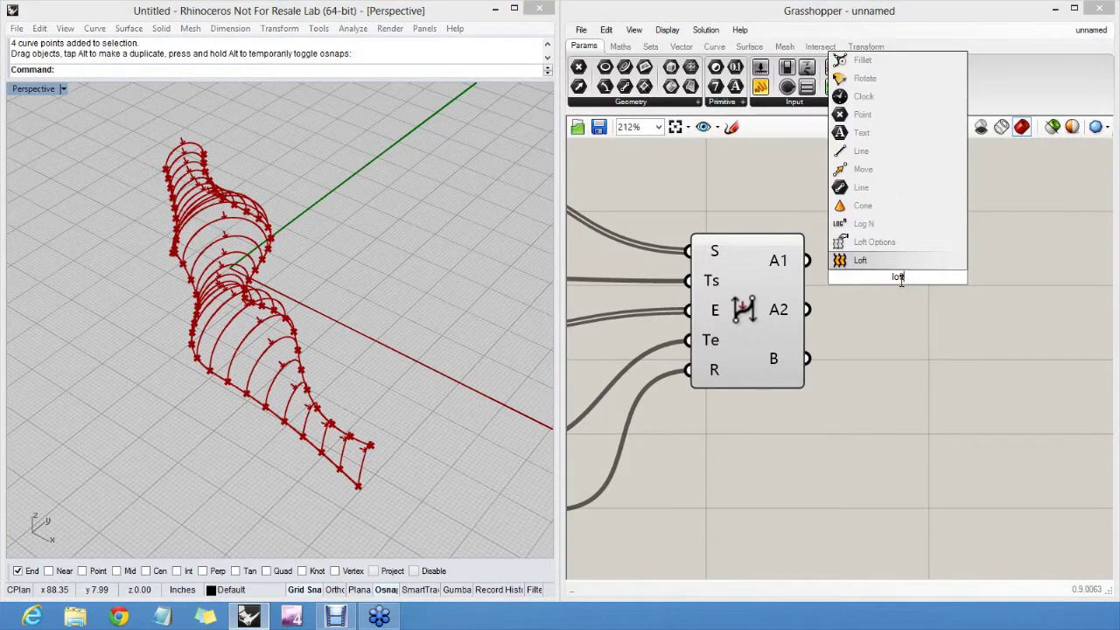
click(862, 260)
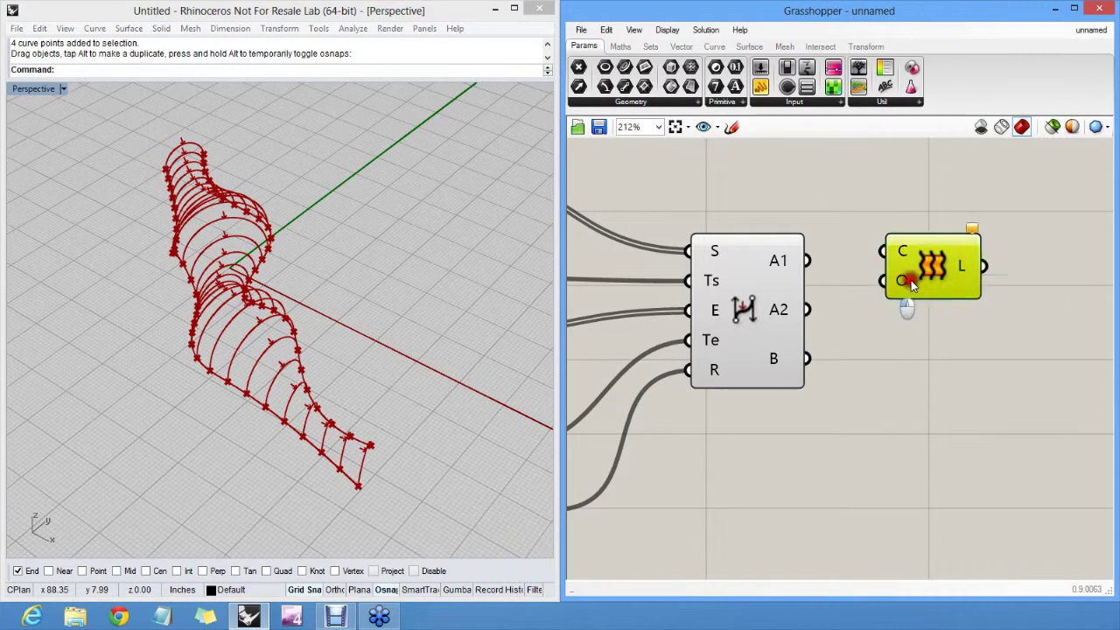
drag(911, 237, 866, 243)
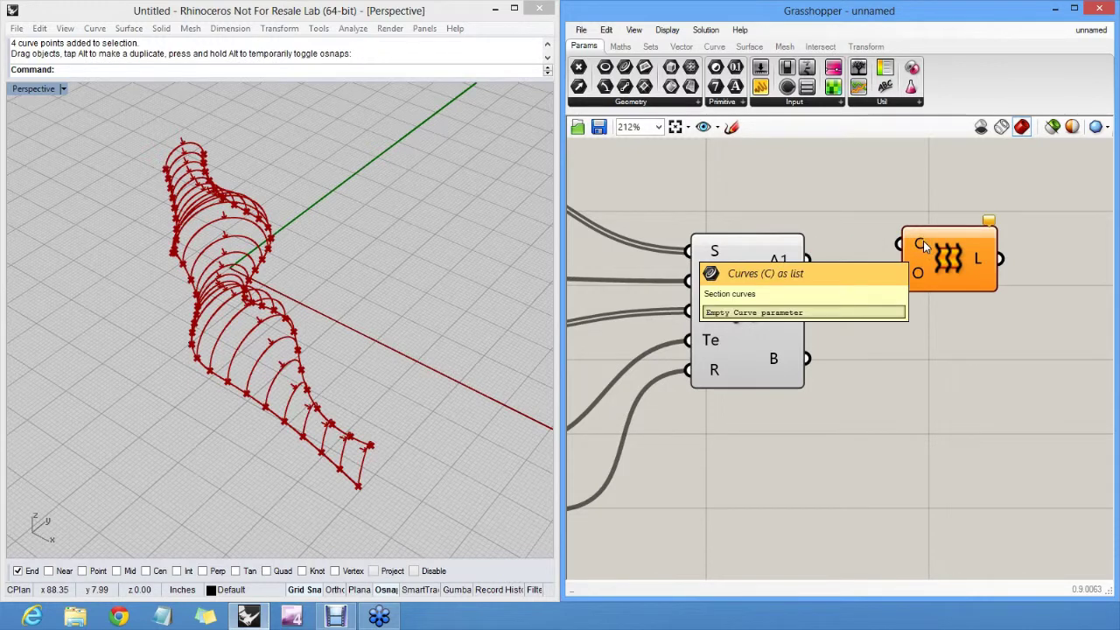
right_drag(923, 240, 860, 265)
Review the Loft component's curve input and its loft options, leaving the loft type at Normal
scroll(908, 274, up, 4)
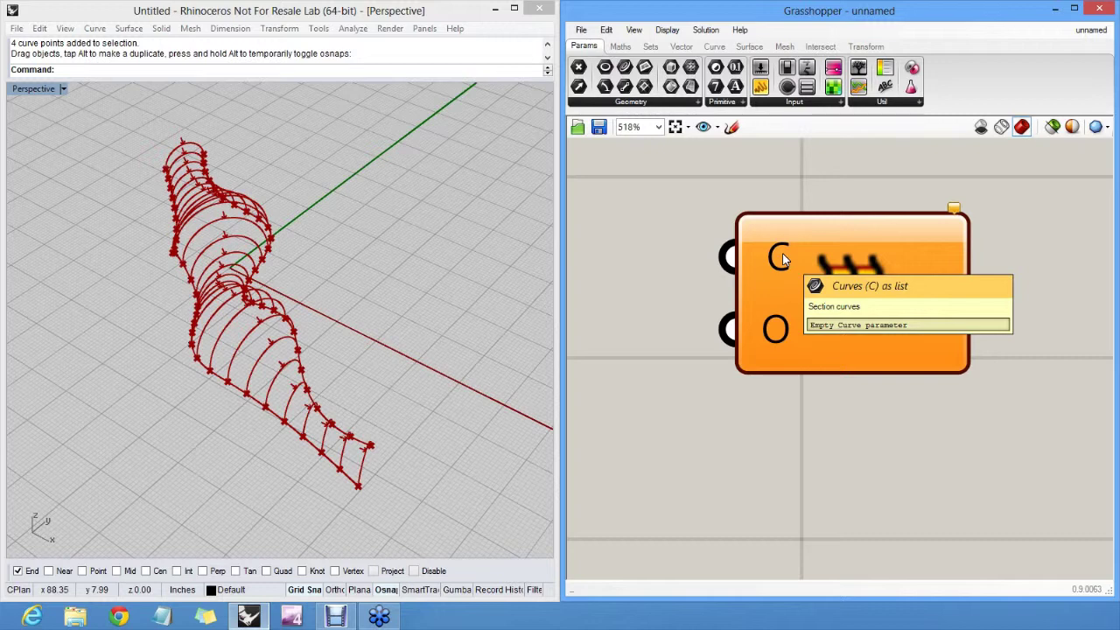
right_click(782, 258)
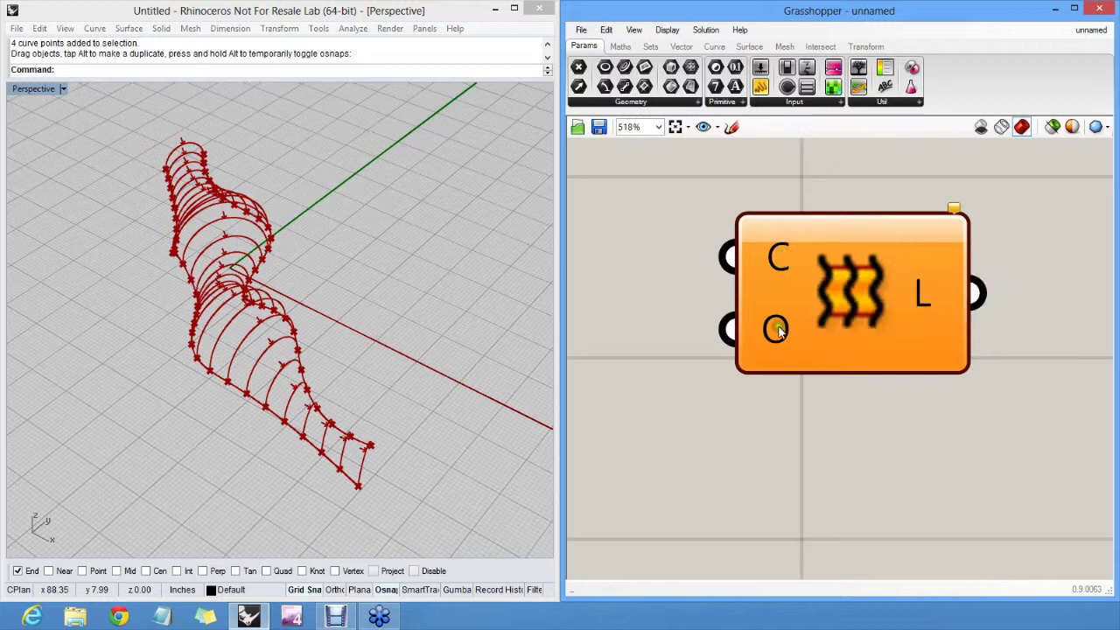
right_click(778, 330)
mouse_move(843, 452)
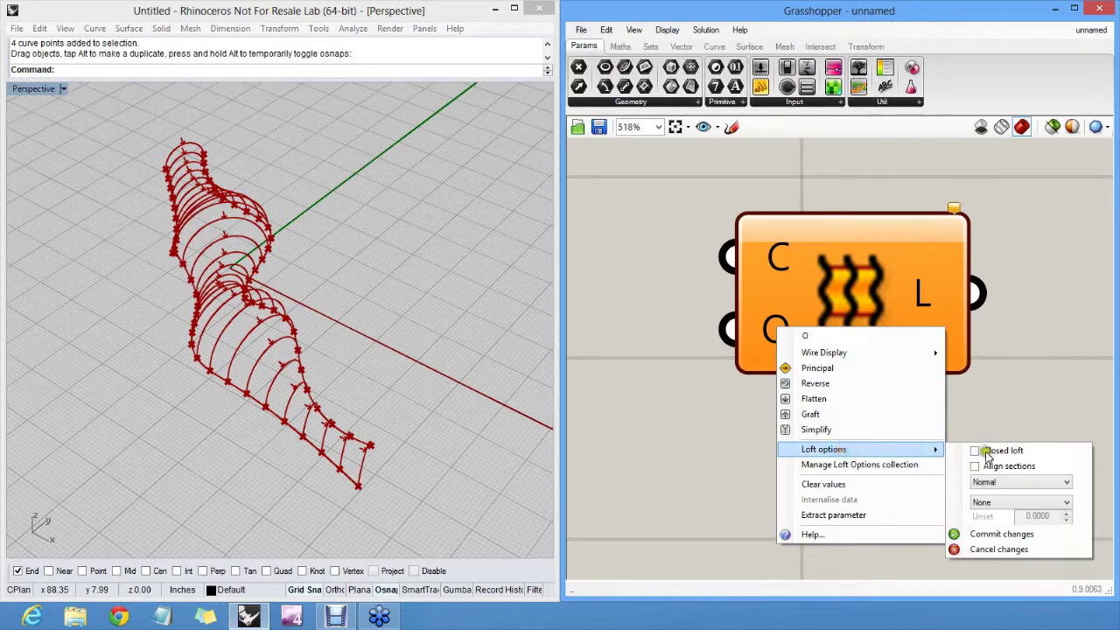
click(1027, 485)
click(1026, 483)
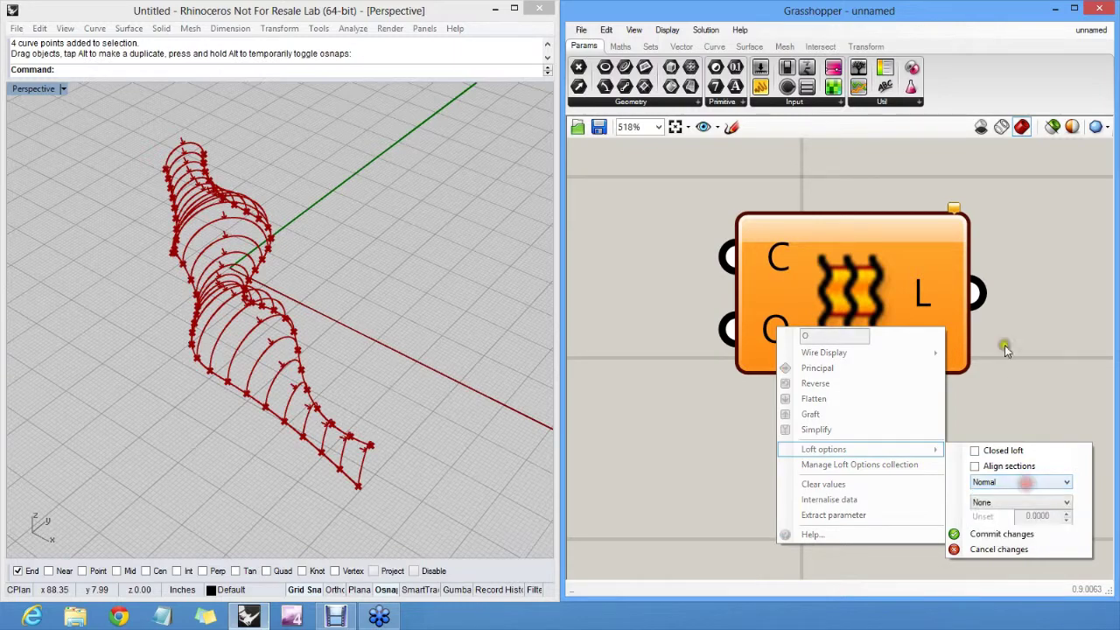
click(1003, 344)
right_drag(700, 340, 728, 343)
Wire BiArc's A1 into the Loft's C input, then duplicate the Loft and feed A2 into the copy
scroll(889, 345, down, 3)
drag(930, 282, 831, 317)
right_drag(370, 332, 277, 383)
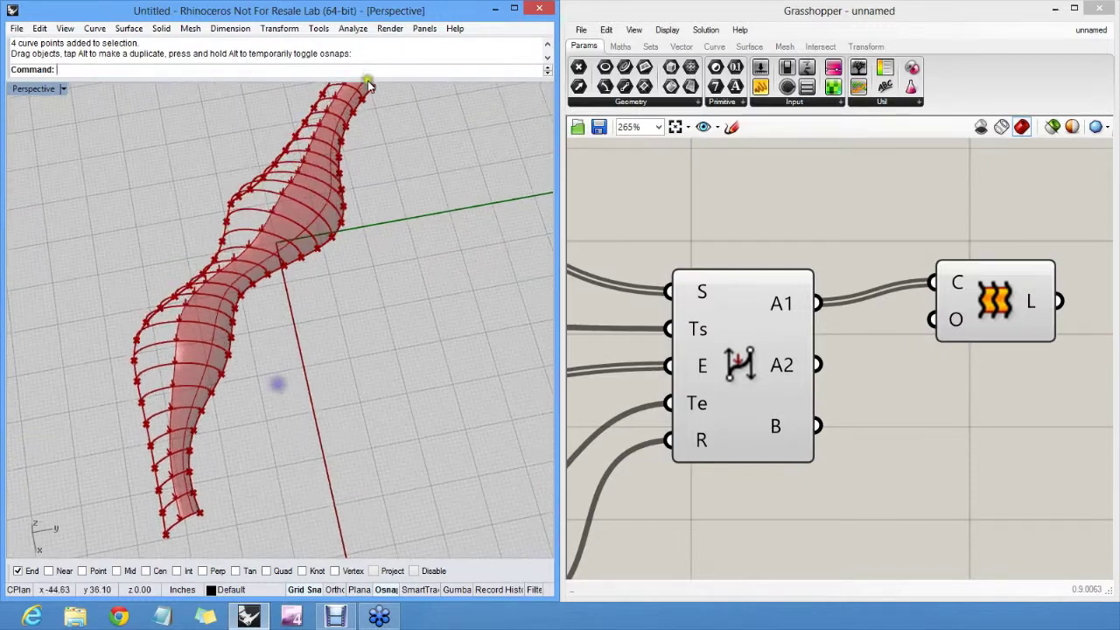
drag(993, 301, 817, 365)
right_drag(230, 342, 327, 285)
Highlight each Loft's surface in the viewport and move the second Loft up directly below the first
click(1006, 289)
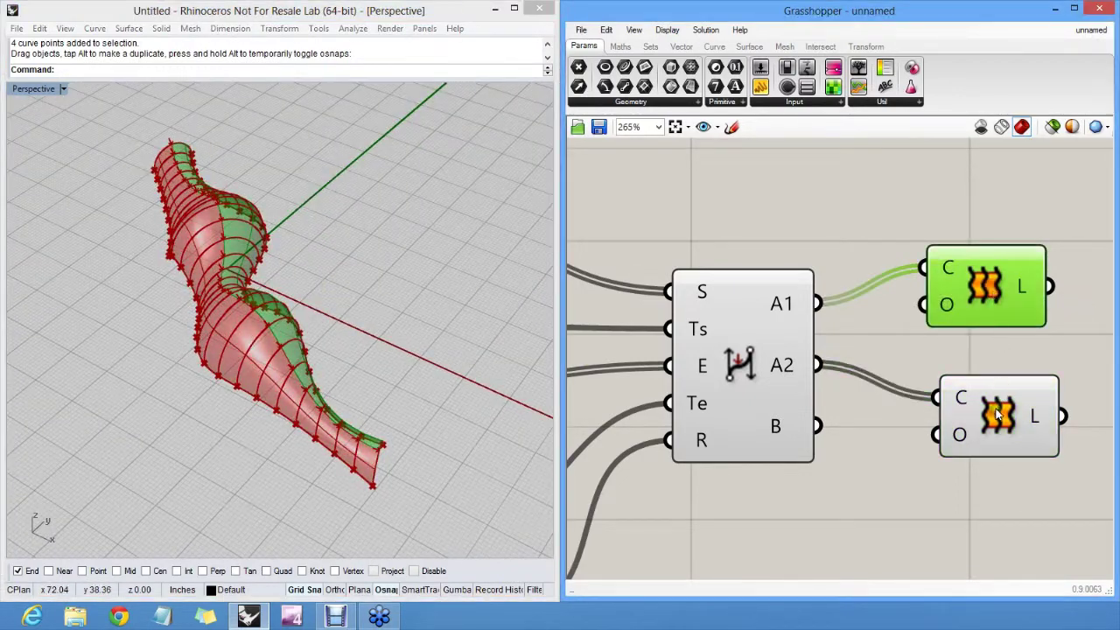
click(1000, 418)
click(997, 285)
click(999, 403)
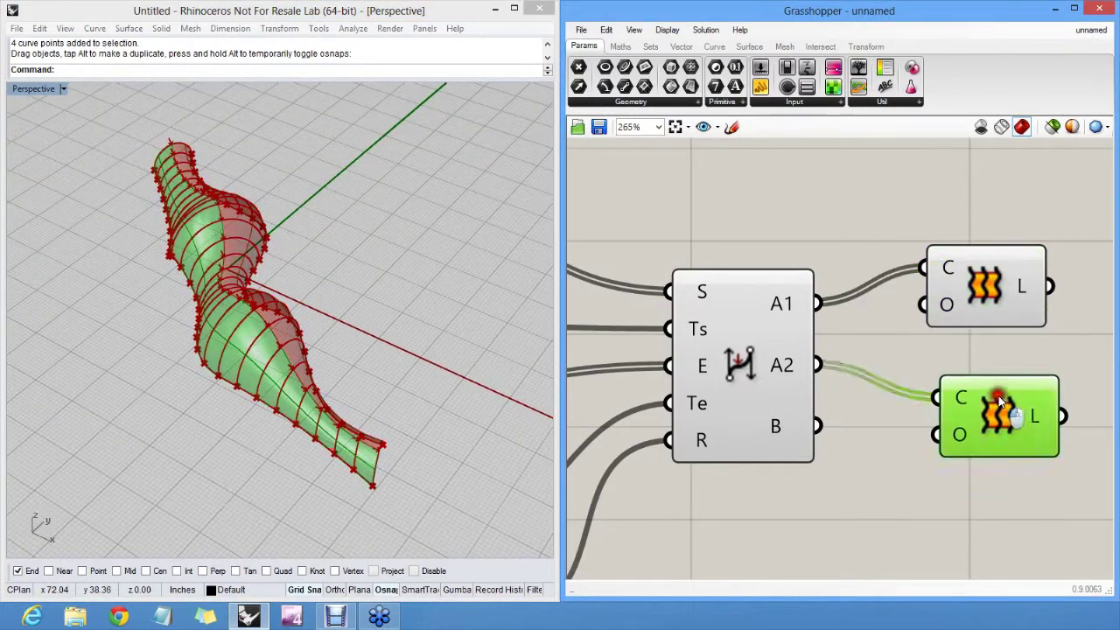
drag(999, 402, 986, 366)
right_drag(987, 365, 962, 321)
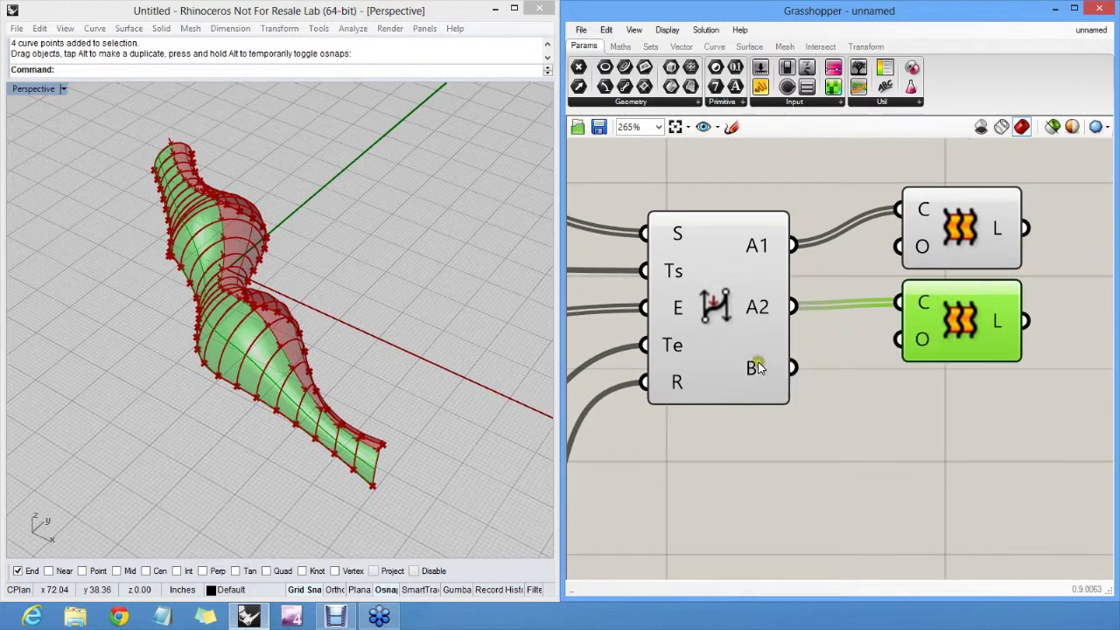
right_drag(289, 403, 380, 400)
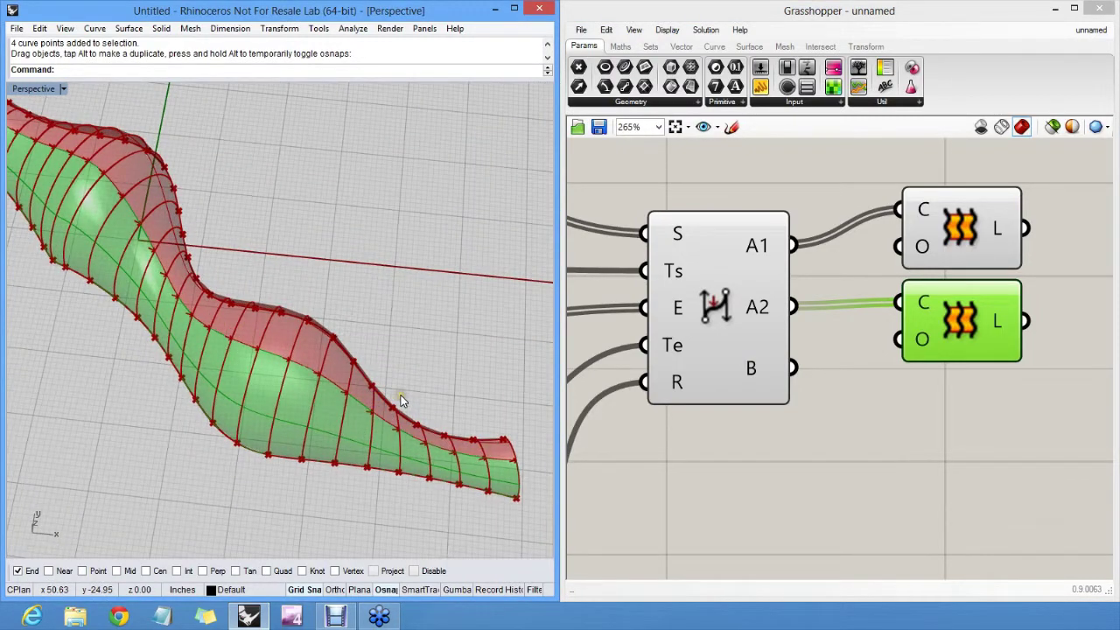
Try lofting the full bi-arcs by duplicating the Loft below the others and wiring BiArc's B output into its C input
click(949, 394)
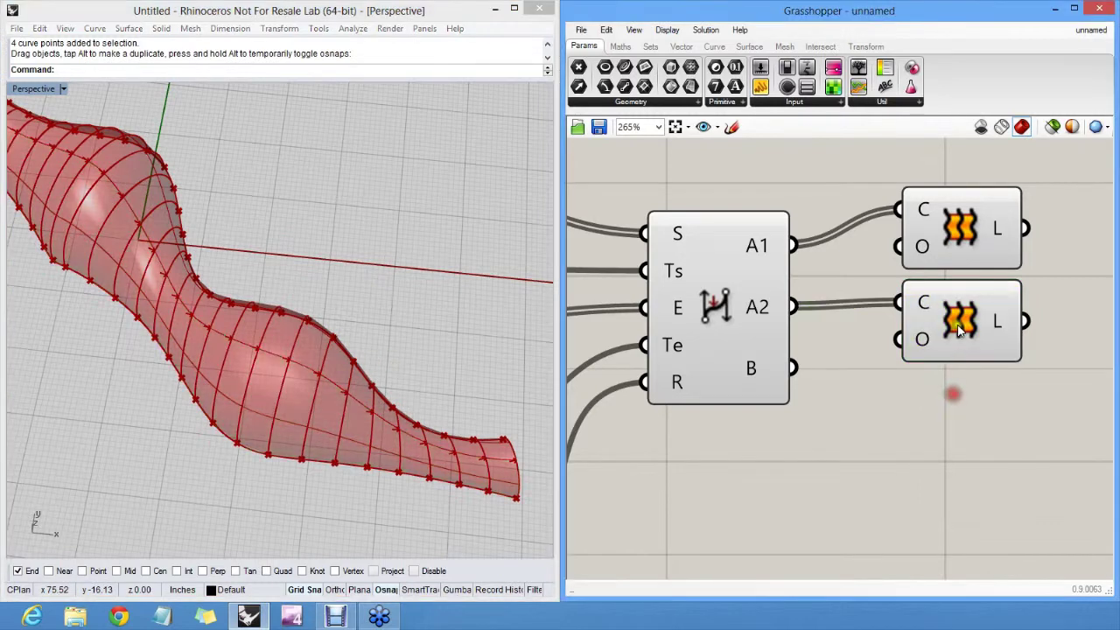
click(958, 325)
alt+drag(957, 325, 808, 372)
click(871, 384)
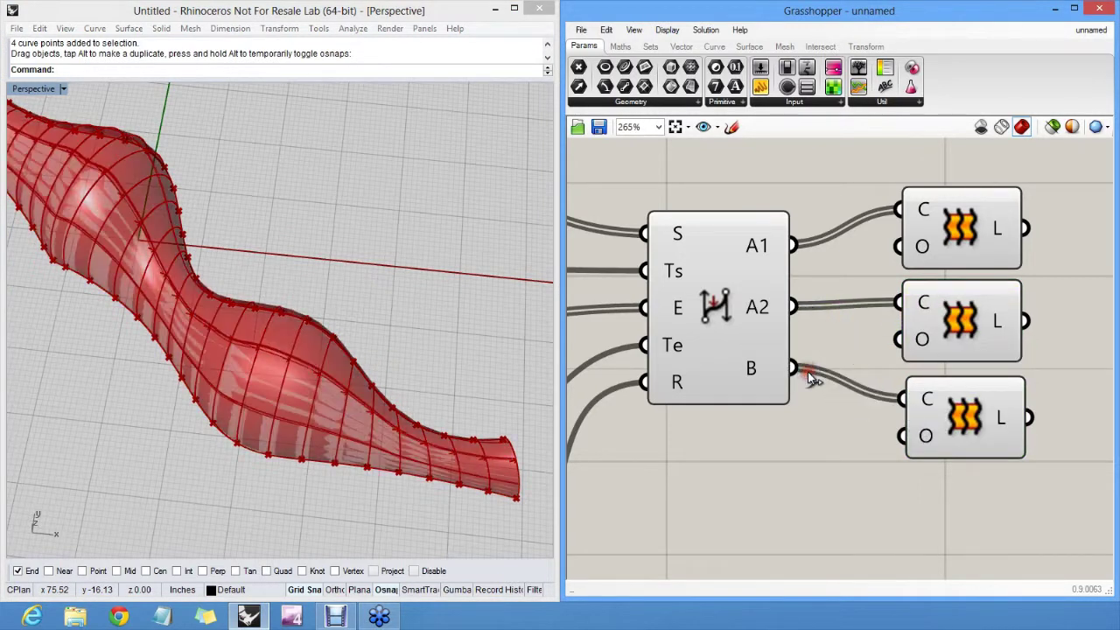
Turn off the preview of the A1 and A2 Lofts and inspect the seam of the B loft up close
click(965, 338)
drag(1025, 254, 936, 319)
middle_click(923, 283)
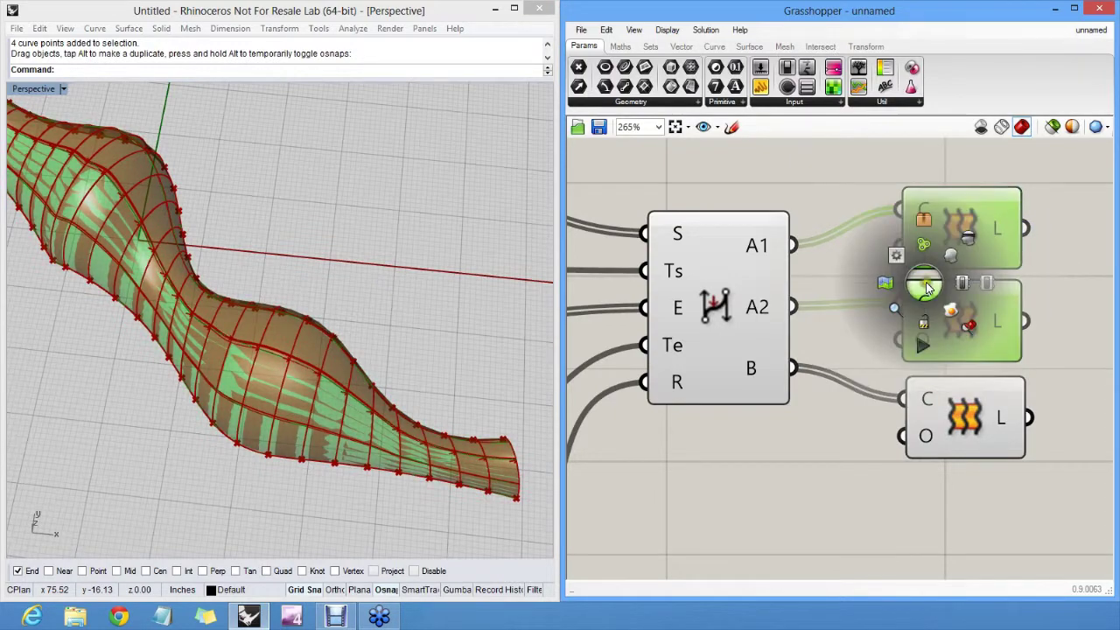
click(973, 239)
right_drag(393, 393, 259, 231)
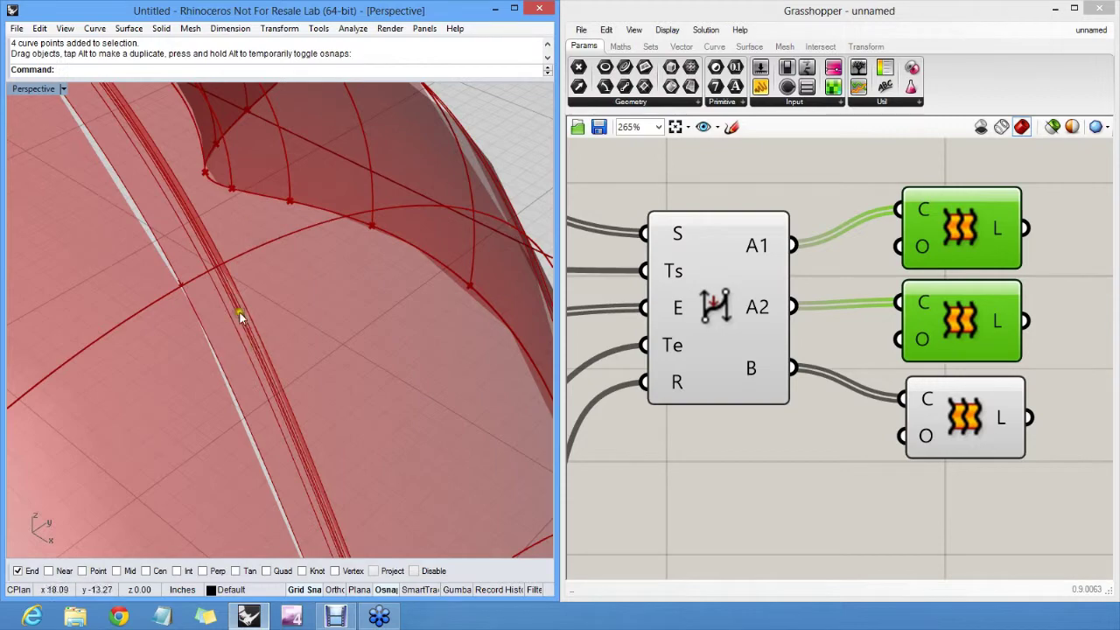
scroll(244, 326, down, 10)
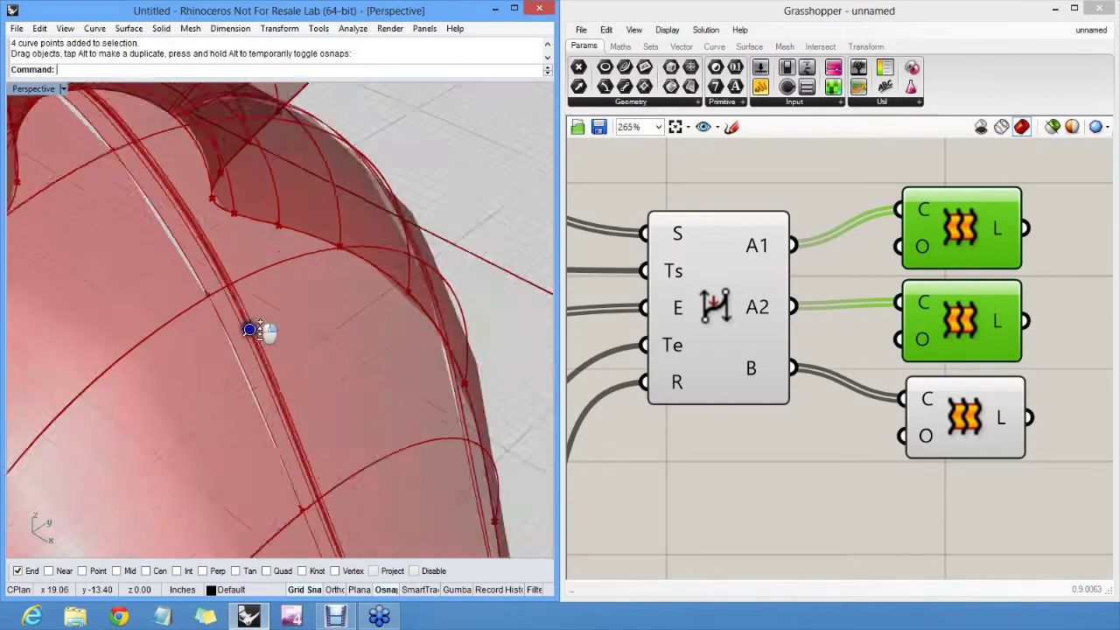
Delete the Loft fed by BiArc's B output and turn the preview of the A1 and A2 Lofts back on
click(968, 412)
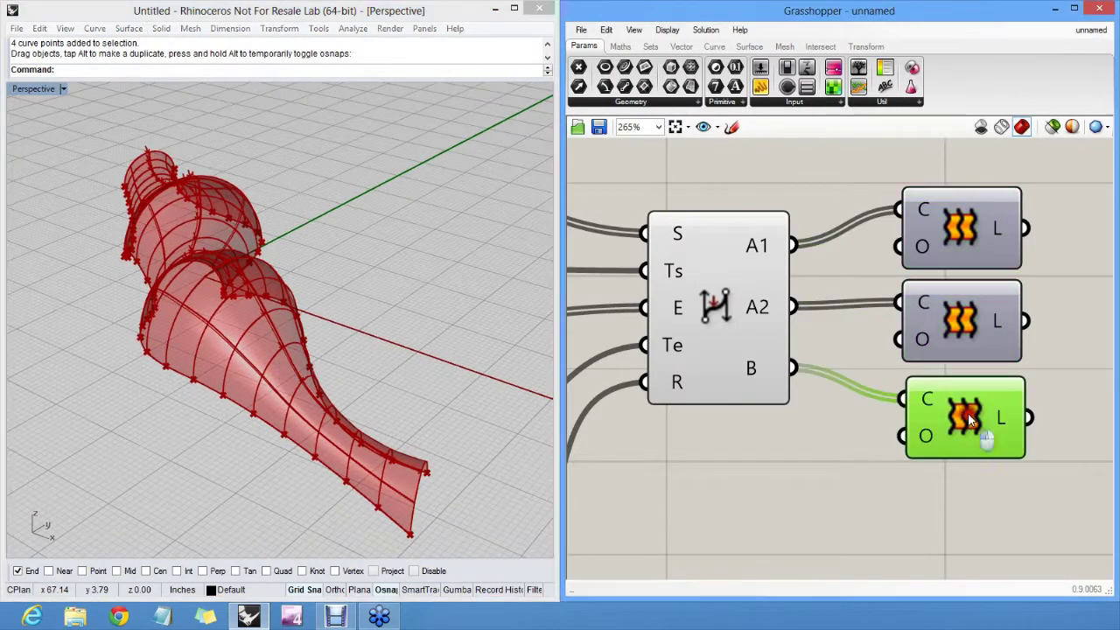
key(Delete)
drag(1023, 416, 947, 203)
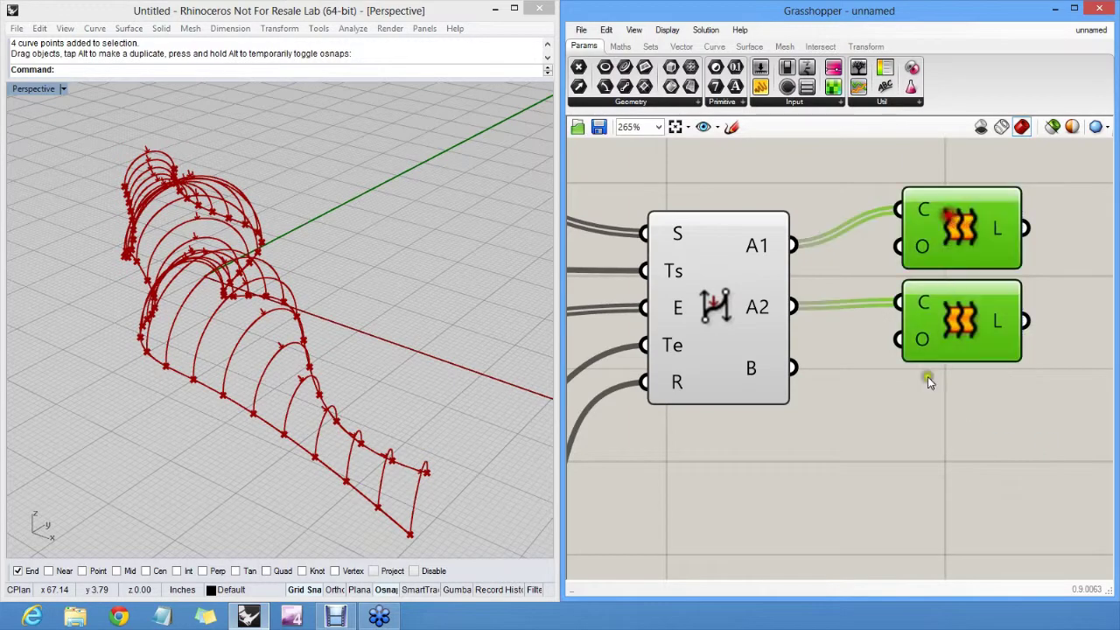
middle_click(895, 404)
click(935, 366)
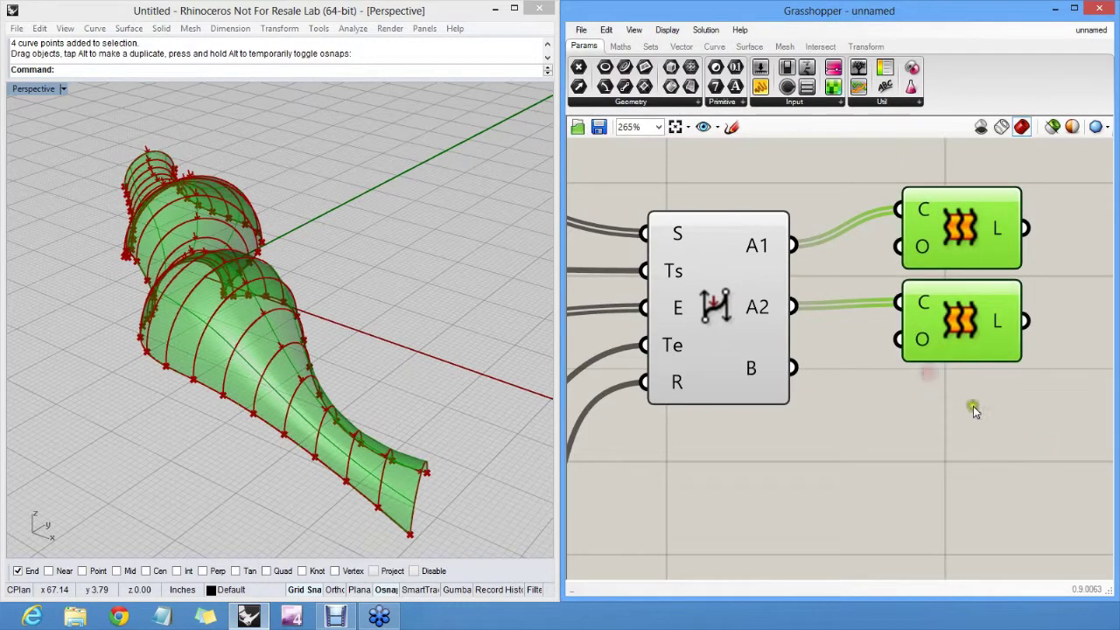
Examine the two adjoining lofted surfaces in the viewport by highlighting the A1 and A2 Lofts in turn
click(969, 407)
click(402, 343)
scroll(403, 350, up, 3)
right_drag(402, 350, 361, 305)
click(963, 315)
click(955, 232)
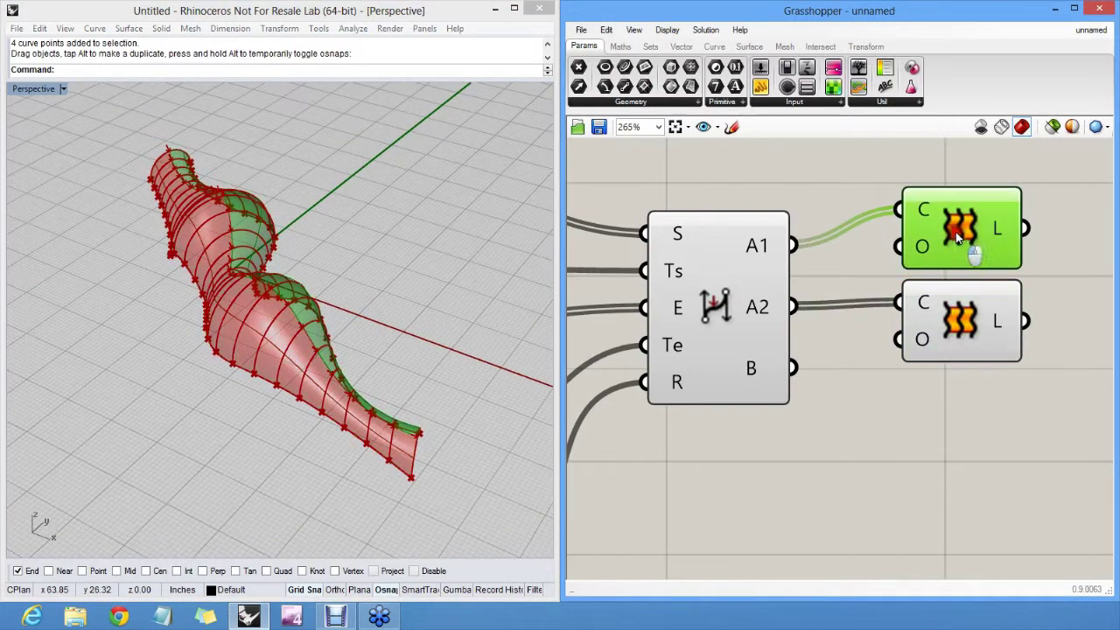
click(959, 308)
click(973, 249)
Add a Brep Join component beside the two Lofts' outputs and check what its B input expects
right_drag(978, 306, 805, 357)
double_click(887, 338)
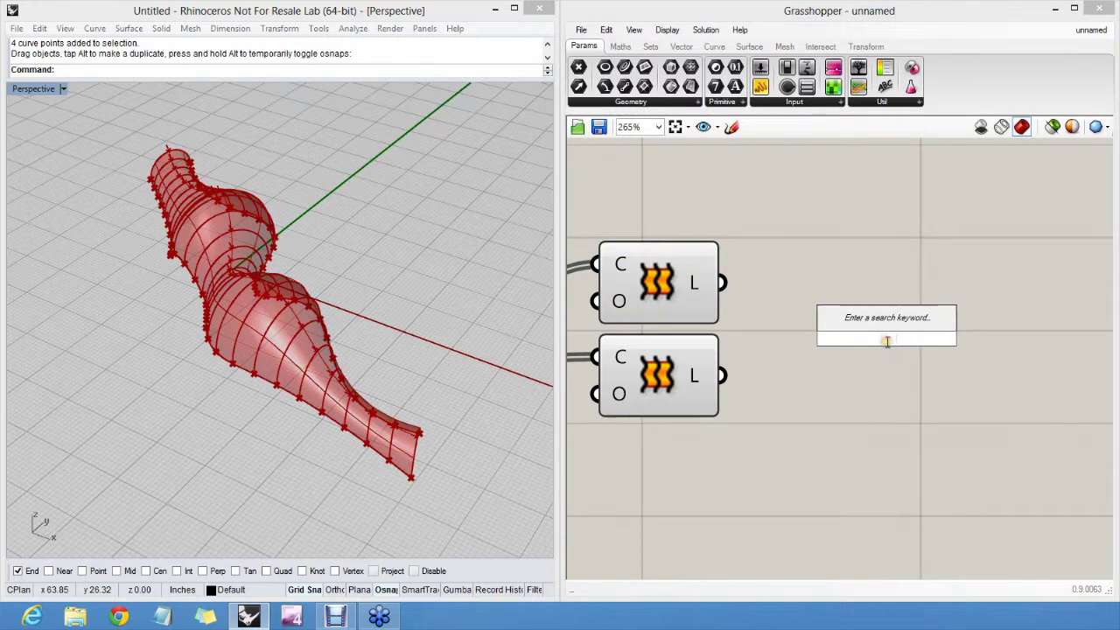
text(join)
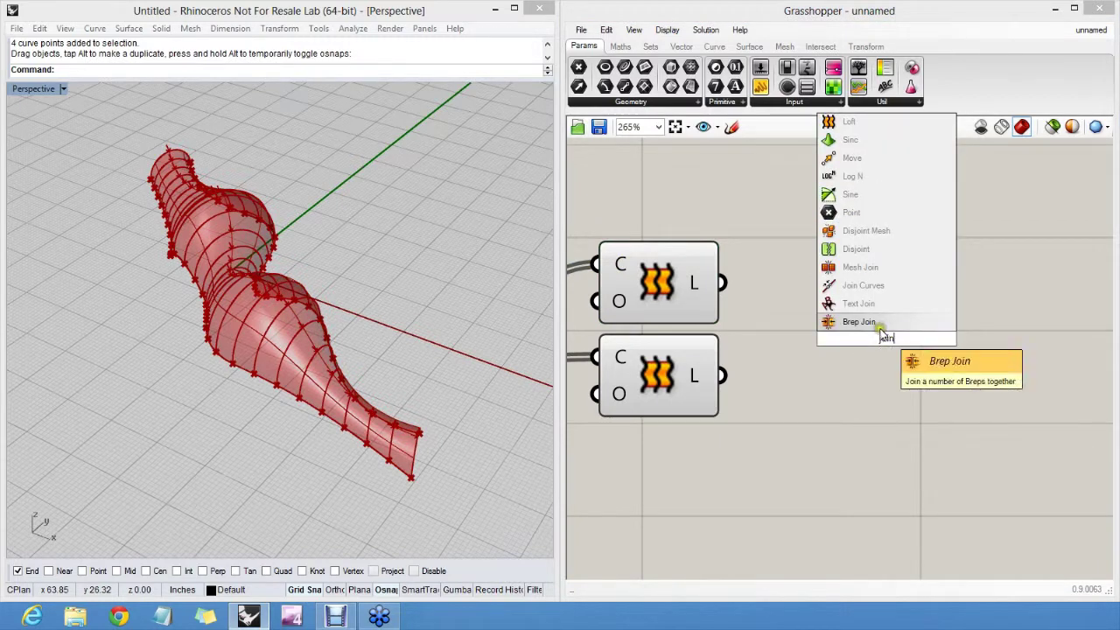
click(871, 323)
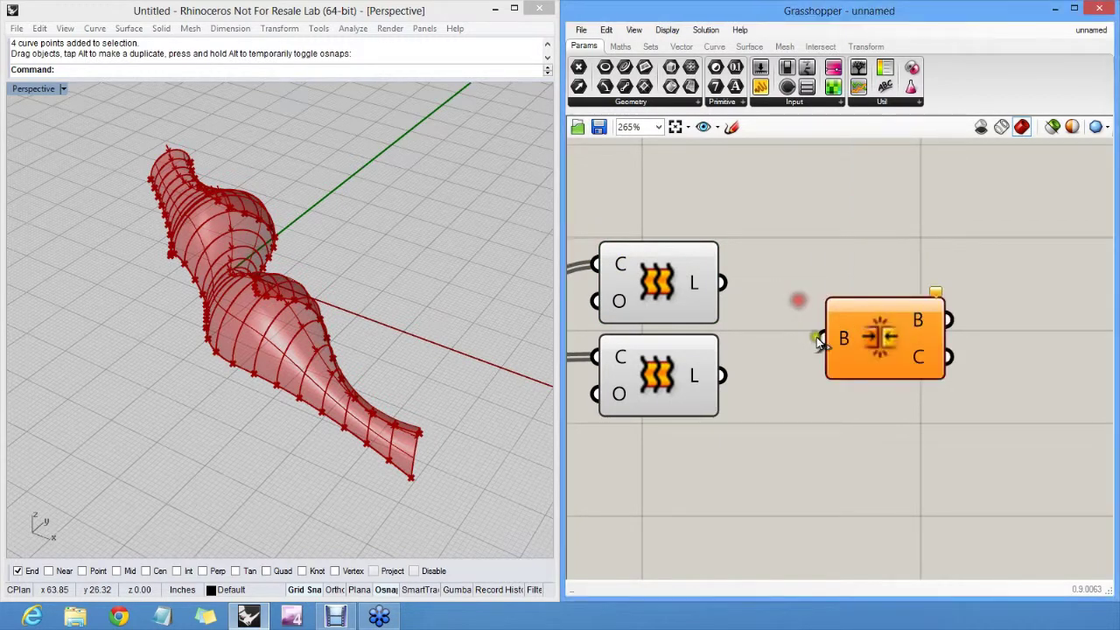
right_drag(820, 338, 915, 334)
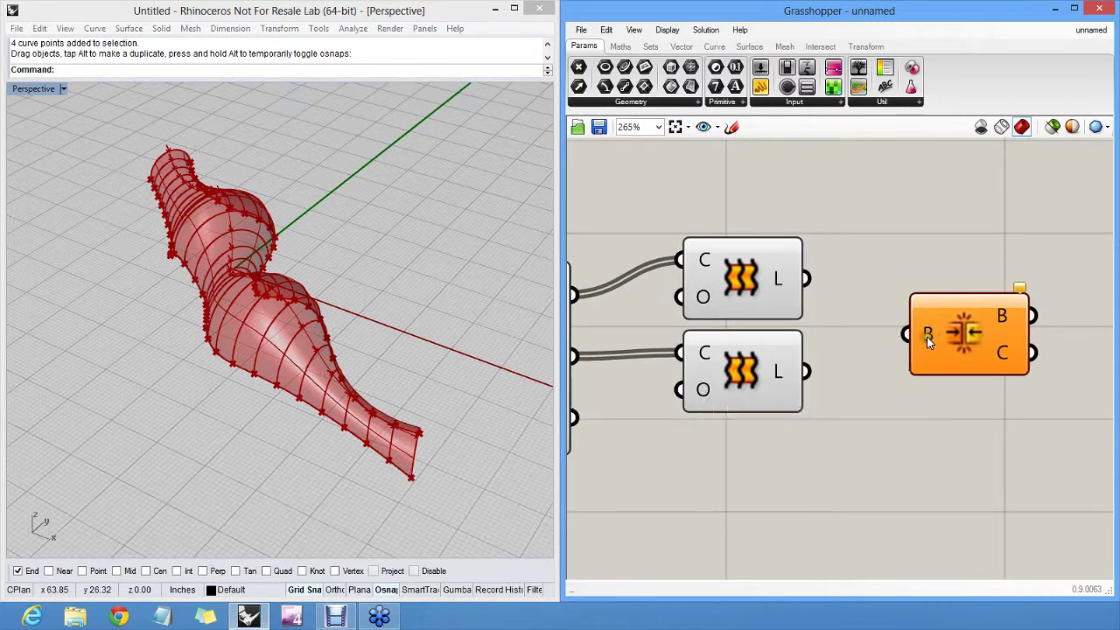
mouse_move(926, 337)
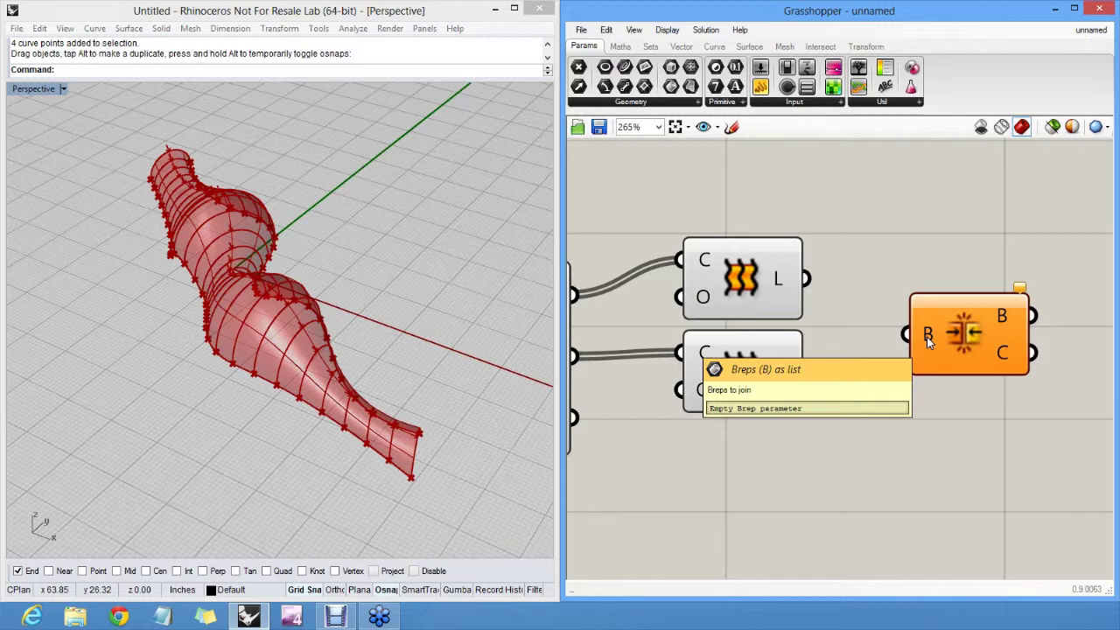
Move the Brep Join closer to the two Lofts and connect both Loft outputs to its B input
right_drag(905, 313, 849, 313)
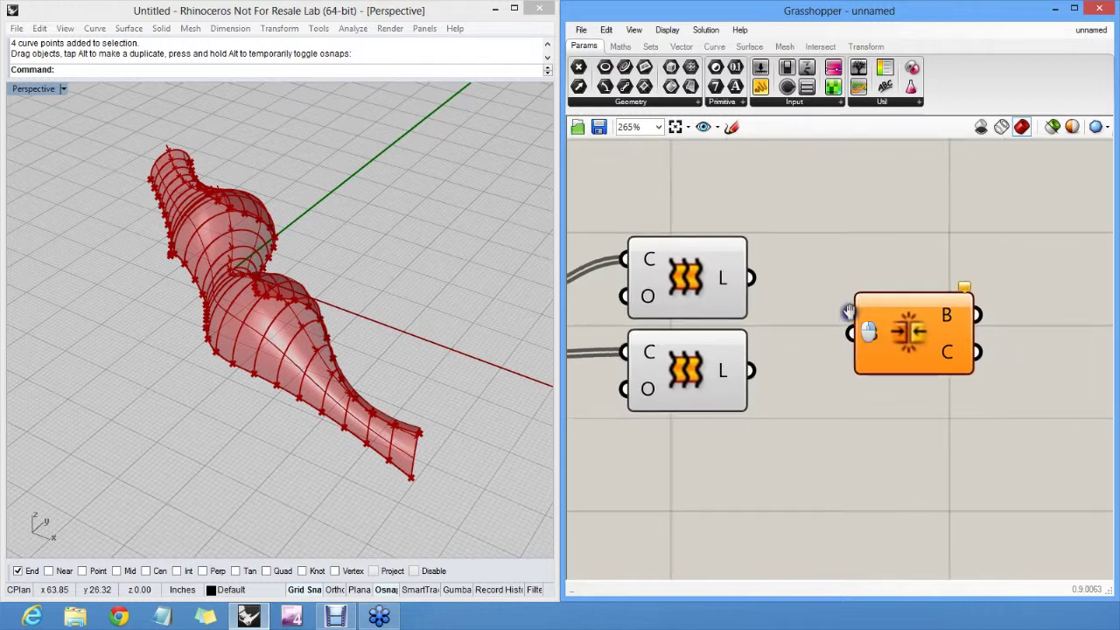
drag(910, 326, 898, 320)
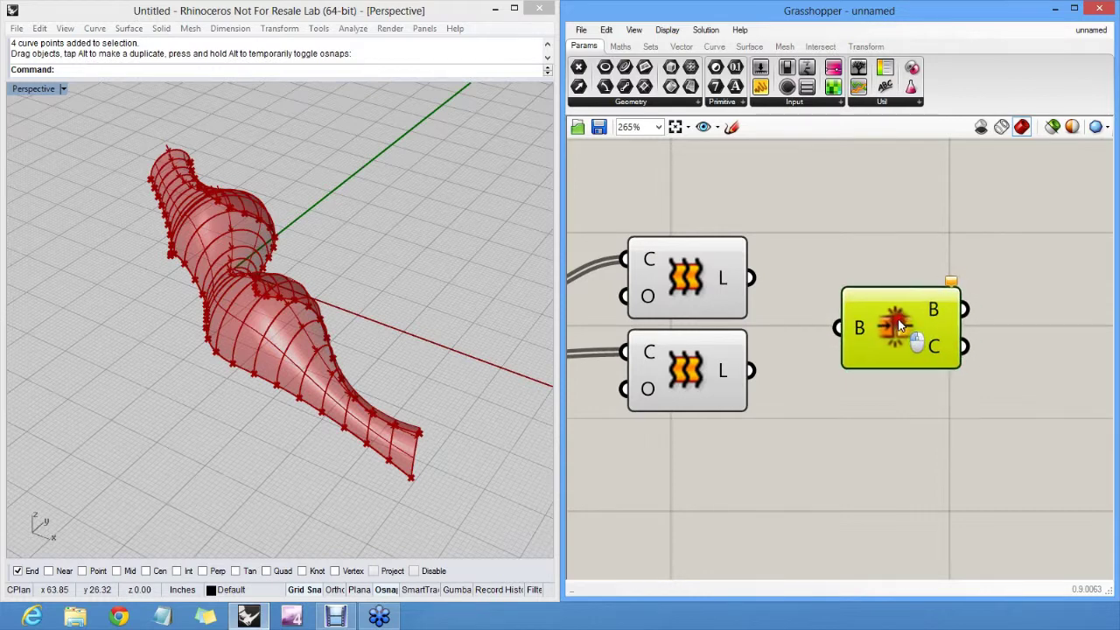
click(889, 272)
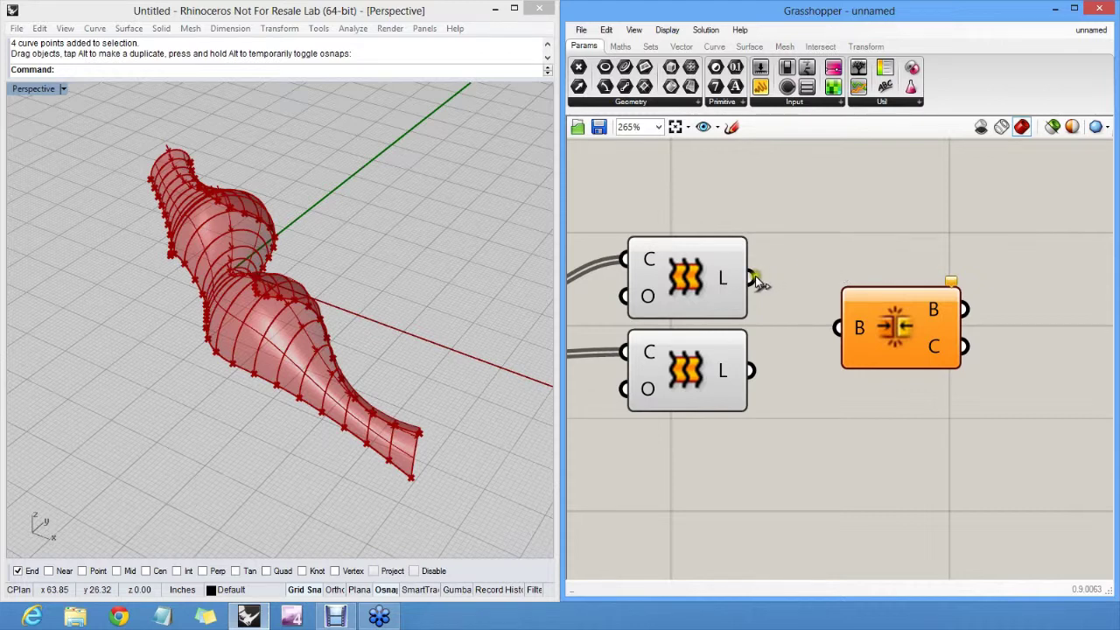
drag(753, 278, 844, 341)
drag(751, 371, 838, 328)
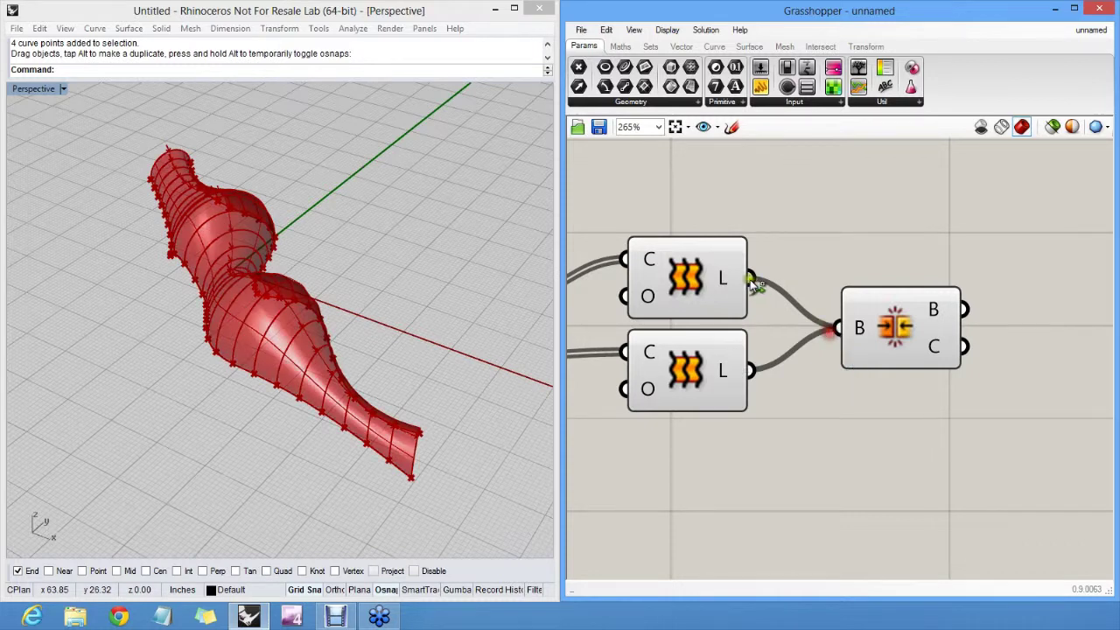
Turn off the preview of both Lofts, highlight the Brep Join's result in the viewport and check its B output
drag(765, 461, 670, 272)
middle_click(697, 293)
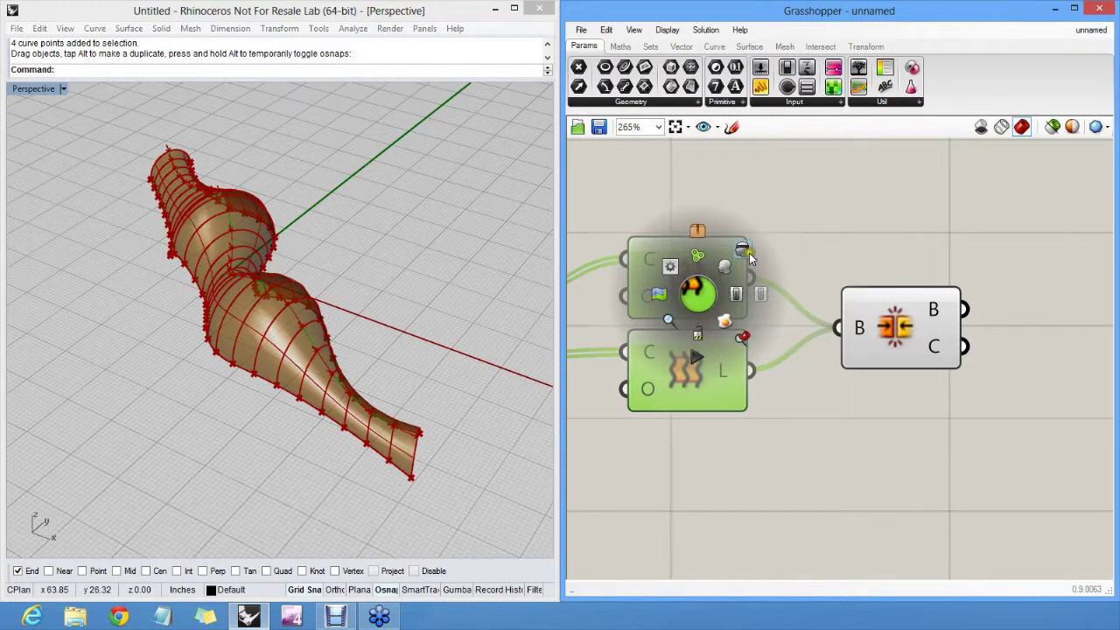
click(743, 250)
click(910, 326)
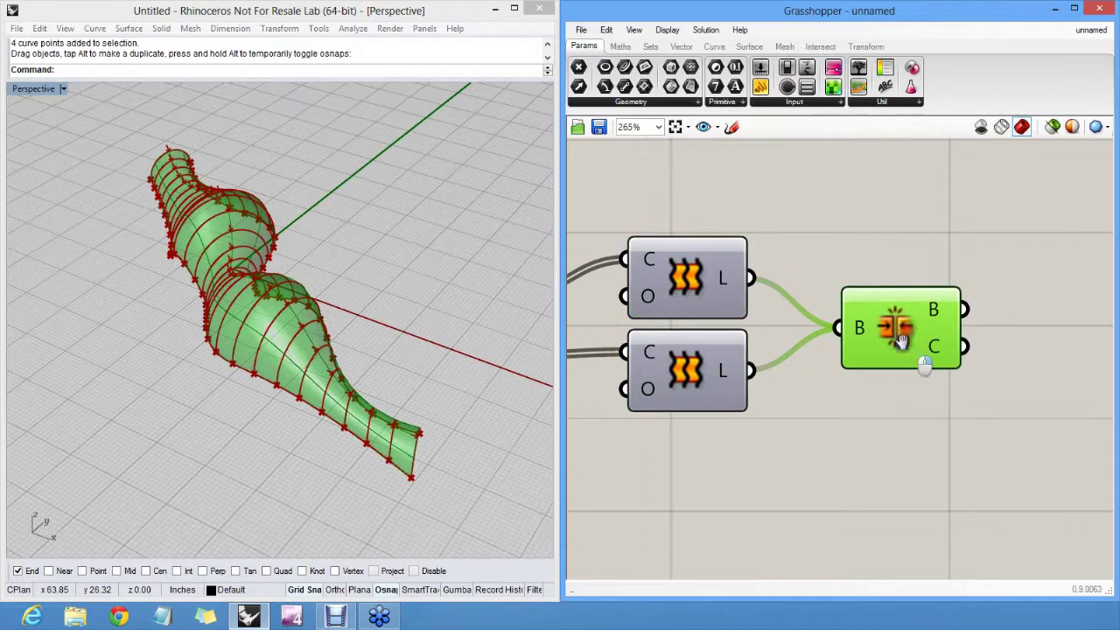
right_drag(922, 367, 829, 364)
mouse_move(841, 310)
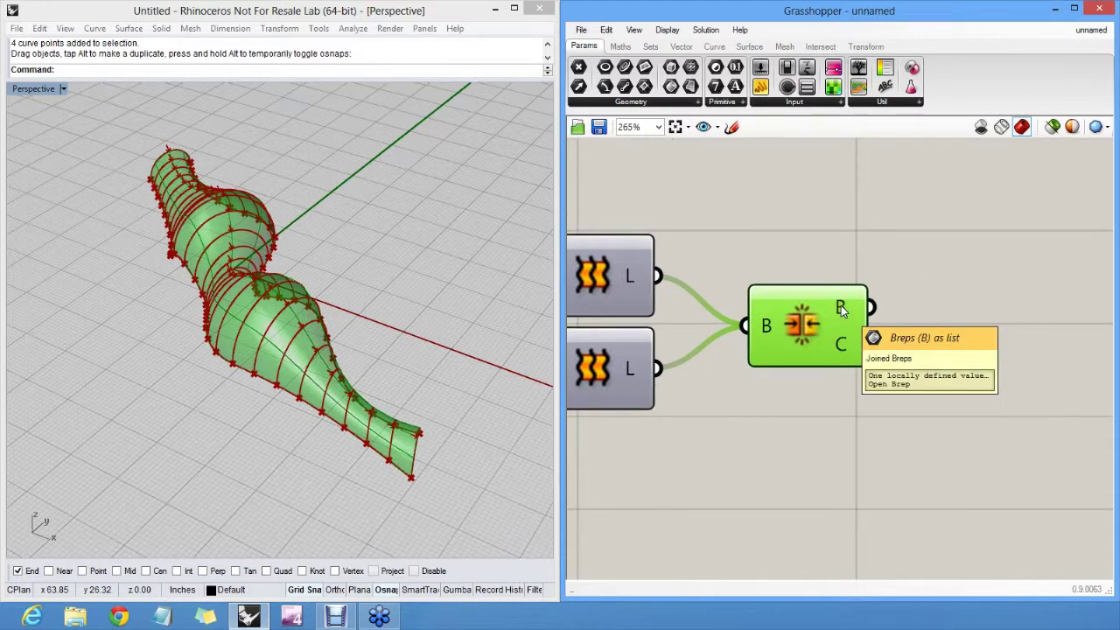